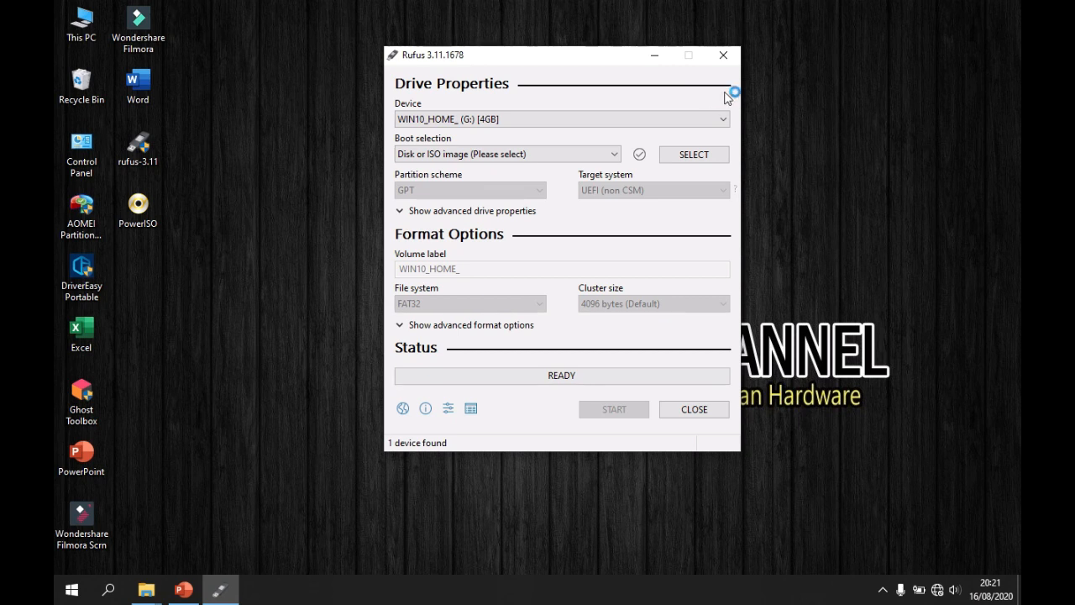
# Check the target USB device in Rufus and view the ISO files in the WINDOWS 10 SL GHOST SEPCTRE folder in File Explorer
pyautogui.click(714, 116)
pyautogui.click(720, 99)
pyautogui.click(146, 589)
pyautogui.click(406, 535)
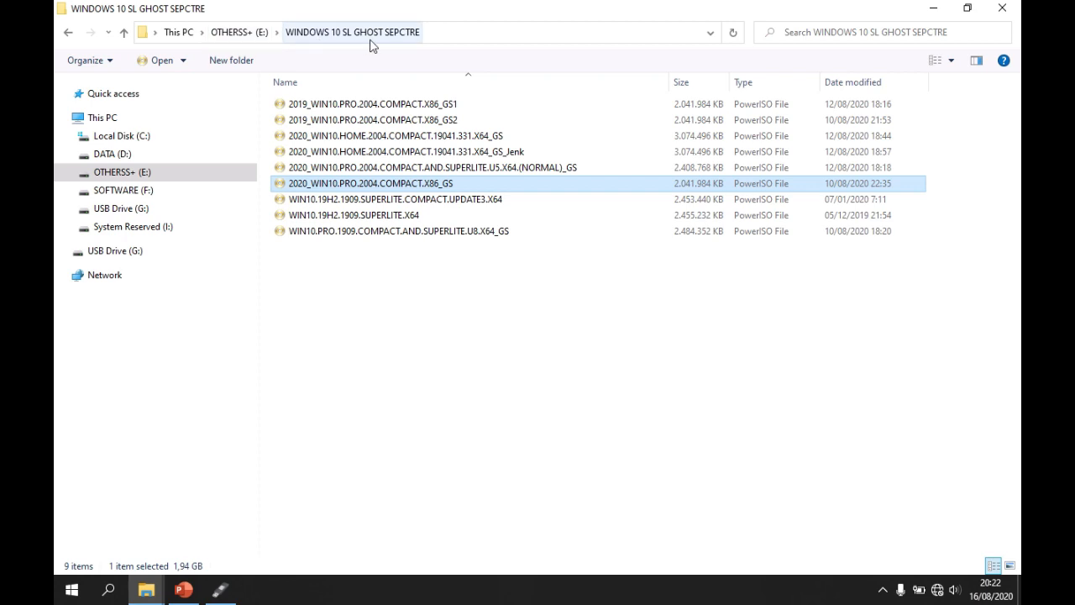
pyautogui.click(934, 8)
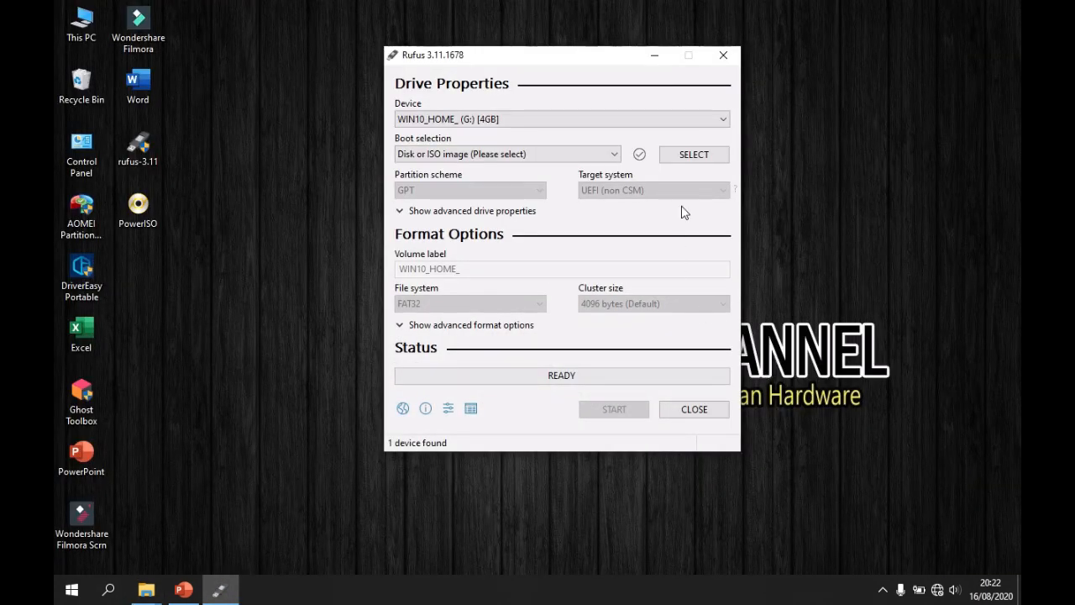
# Browse for a boot image in the WINDOWS 10 SL GHOST SEPCTRE folder on drive E: and widen the file name column
pyautogui.click(683, 160)
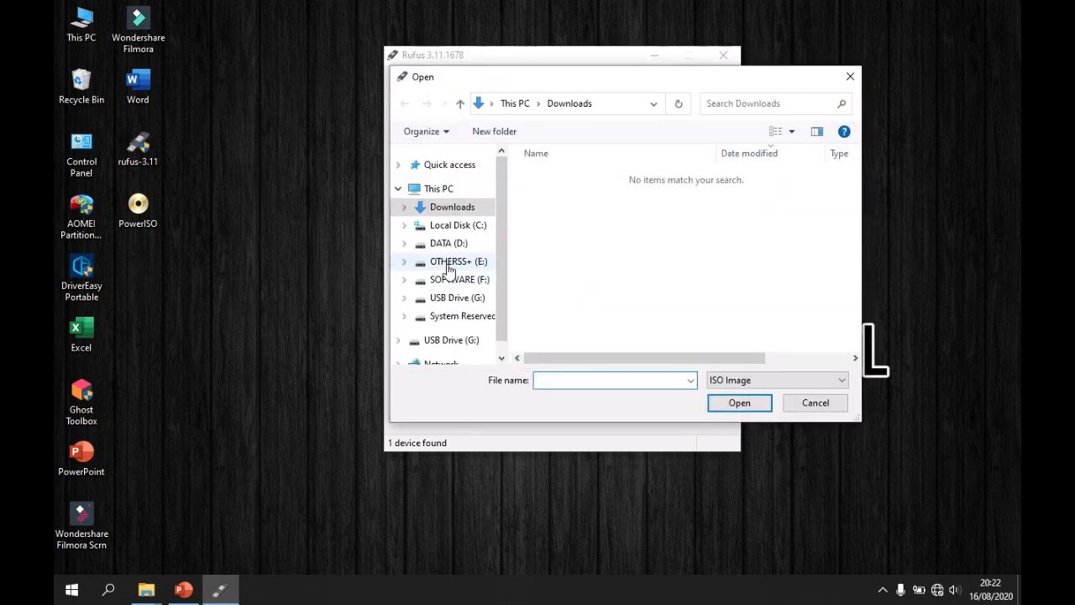
pyautogui.click(448, 267)
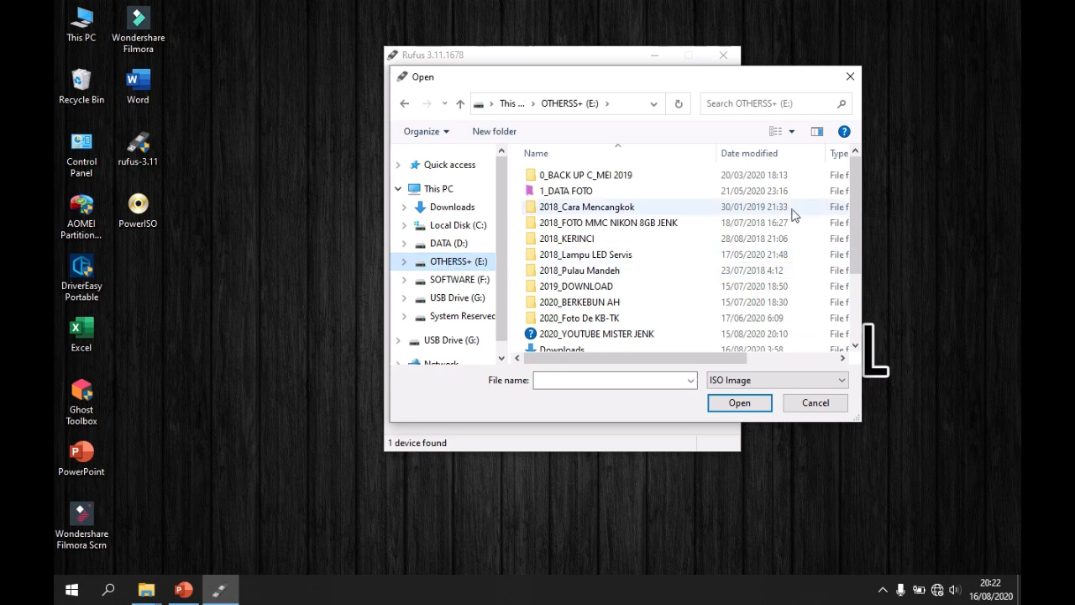
pyautogui.moveTo(855, 191); pyautogui.dragTo(857, 267)
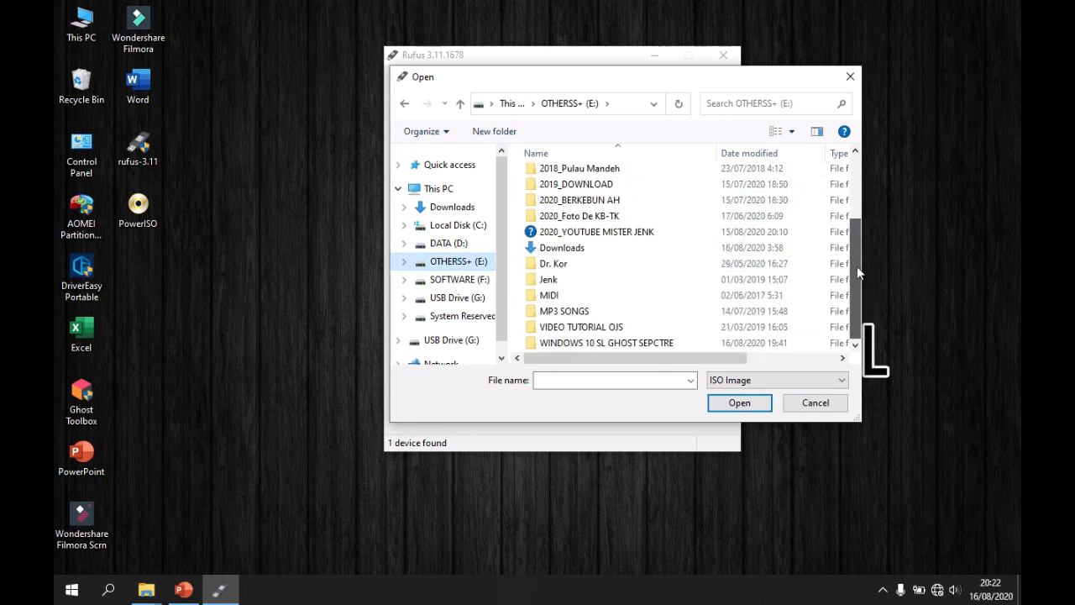
pyautogui.doubleClick(658, 340)
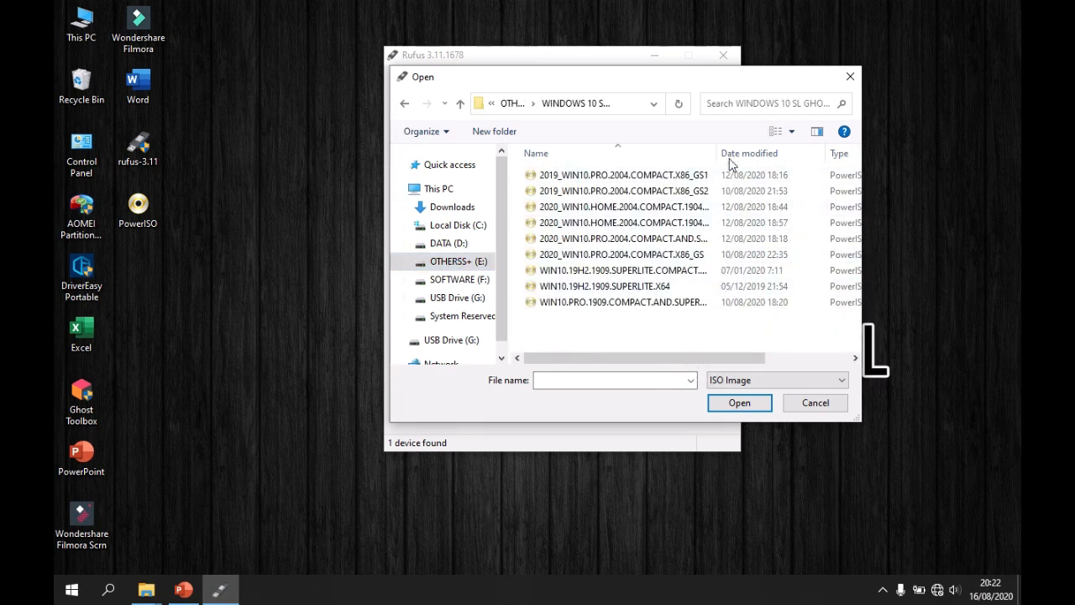
pyautogui.moveTo(724, 155); pyautogui.dragTo(794, 154)
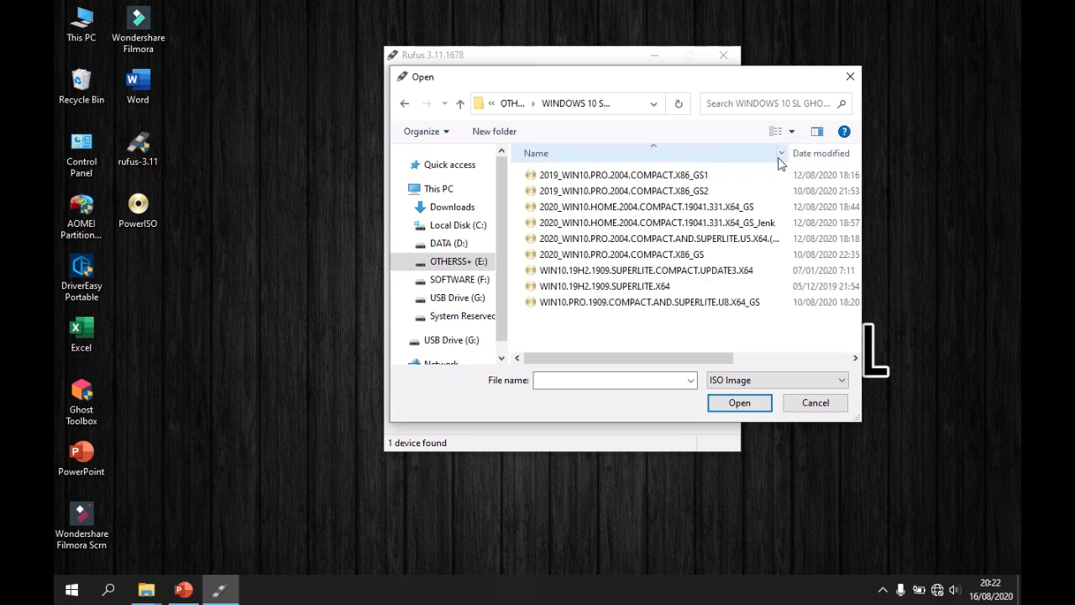
# Compare the ISO files in File Explorer, and load 2020_WIN10.PRO.2004.COMPACT.X86_GS as the boot image in Rufus
pyautogui.click(146, 589)
pyautogui.click(377, 538)
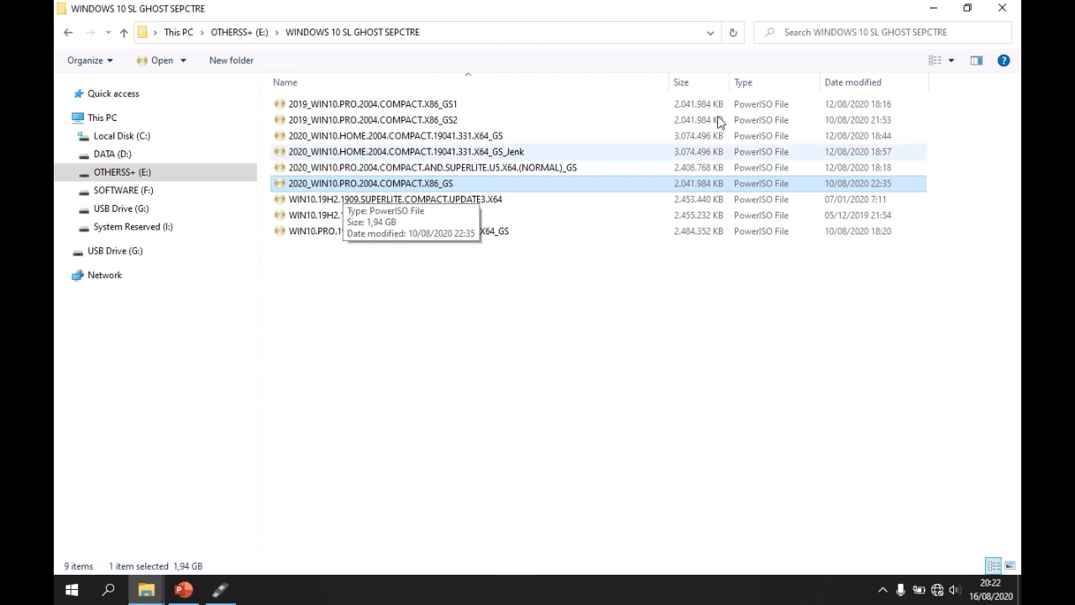
pyautogui.click(933, 10)
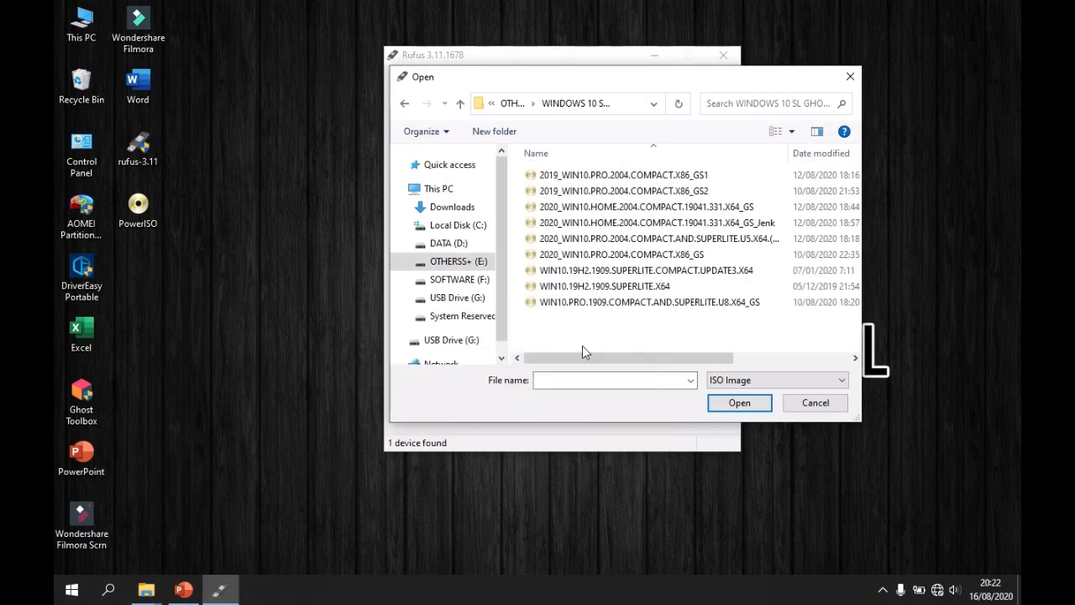
pyautogui.click(582, 257)
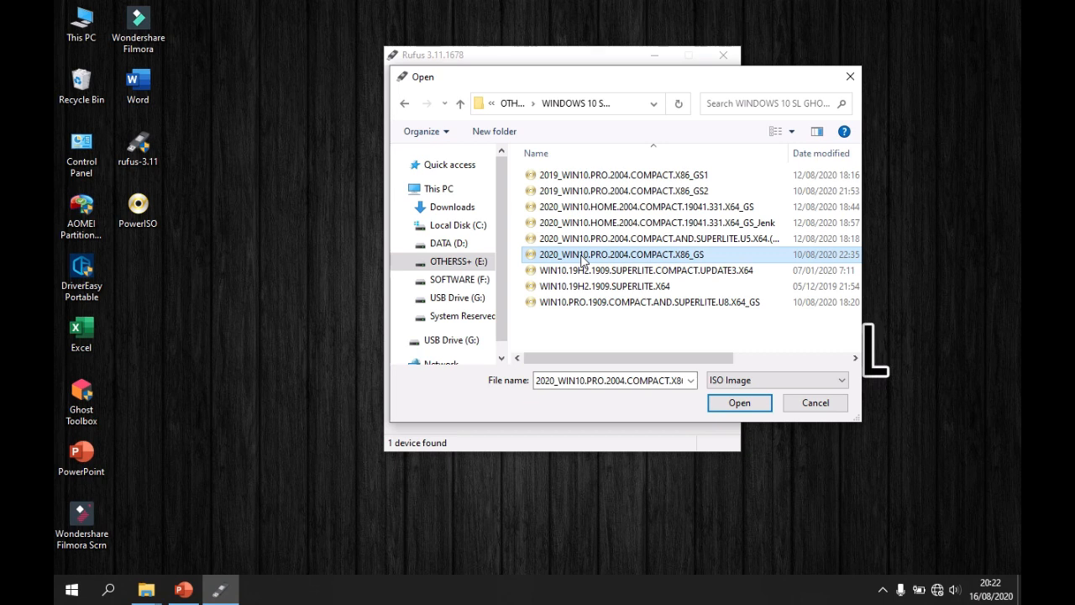
pyautogui.click(712, 403)
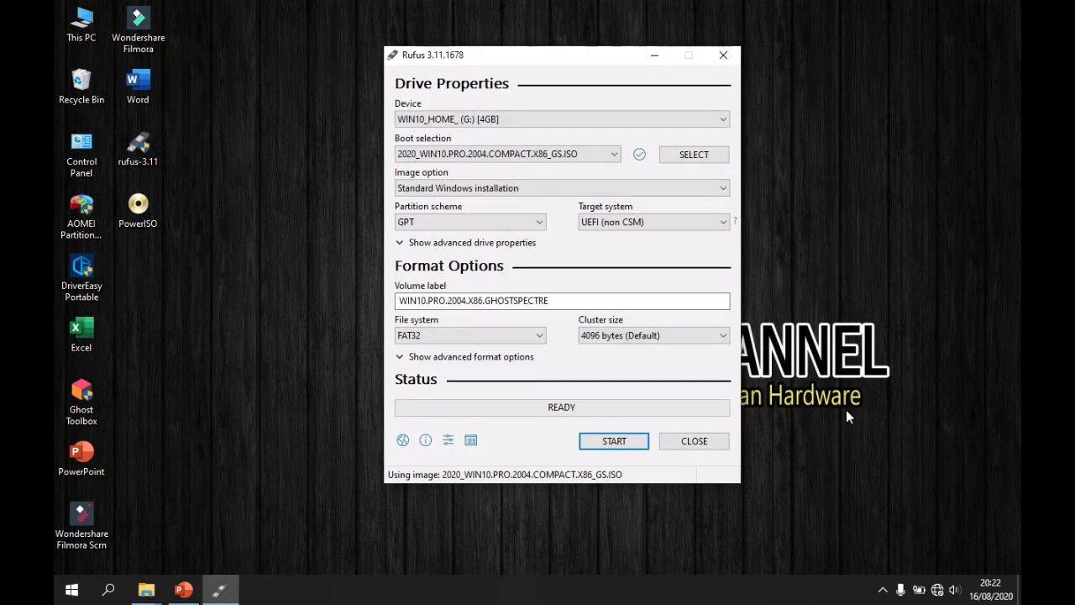
# Use the Standard Windows installation image option and set the partition scheme to MBR
pyautogui.click(639, 188)
pyautogui.click(639, 191)
pyautogui.click(487, 221)
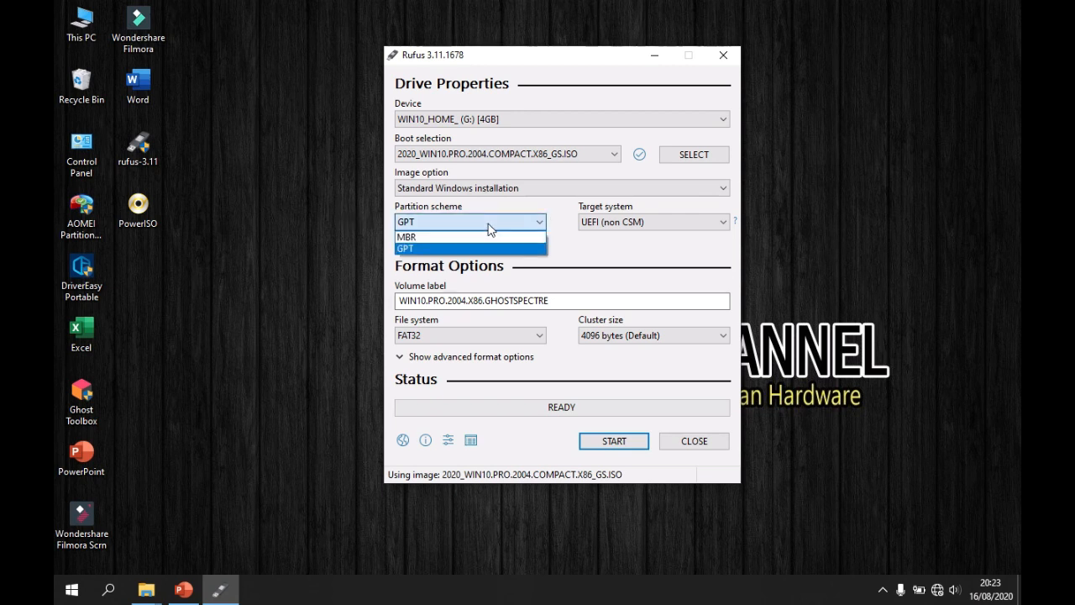
pyautogui.click(487, 237)
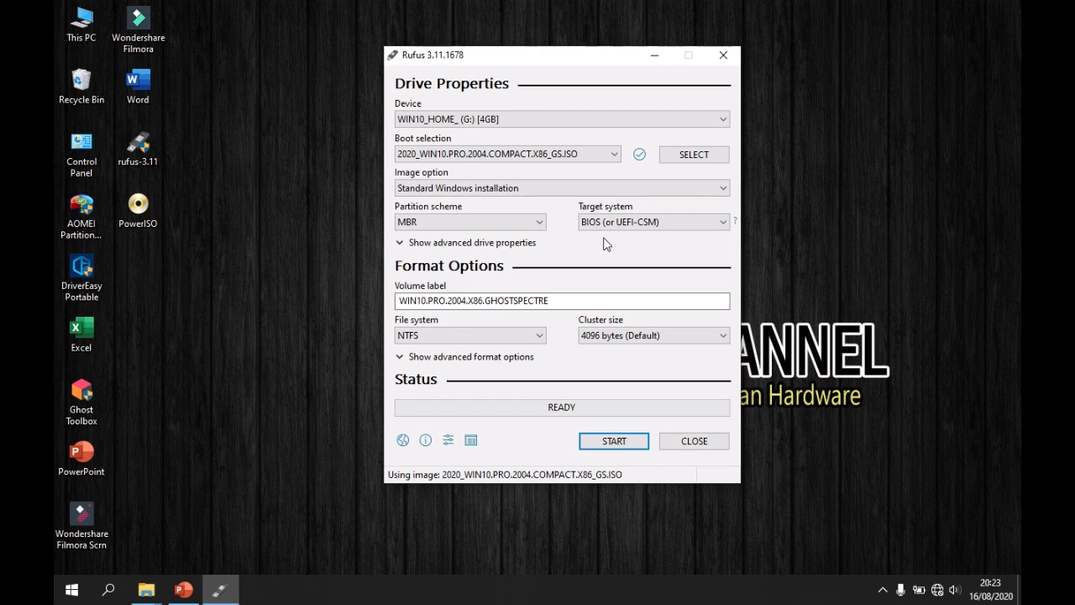
# Shorten the volume label to WIN10.PRO.2004.X86
pyautogui.click(583, 301)
pyautogui.doubleClick(581, 301)
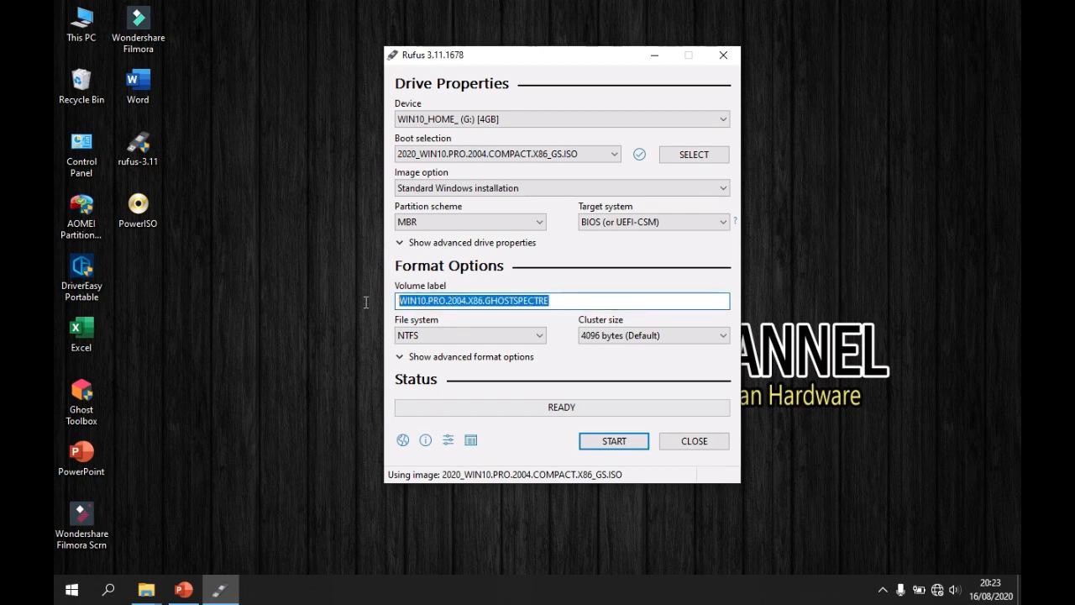
pyautogui.click(566, 300)
pyautogui.press('BackSpace')
pyautogui.press('BackSpace')
pyautogui.press('BackSpace')
pyautogui.press('BackSpace')
pyautogui.press('BackSpace')
pyautogui.press('BackSpace')
pyautogui.press('BackSpace')
pyautogui.press('BackSpace')
pyautogui.press('BackSpace')
pyautogui.press('BackSpace')
pyautogui.press('BackSpace')
pyautogui.press('BackSpace')
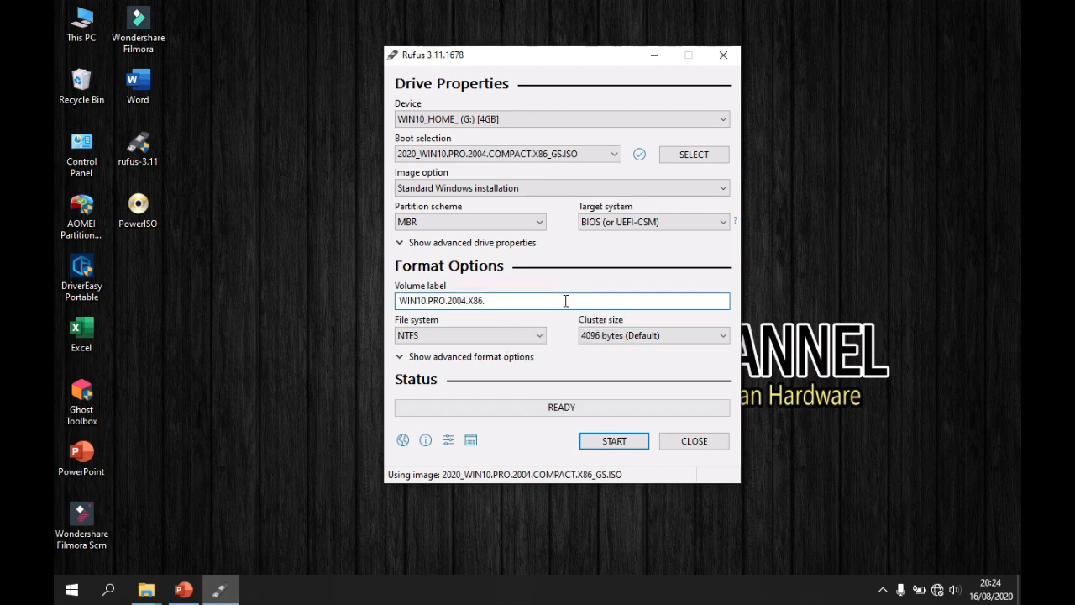
pyautogui.press('BackSpace')
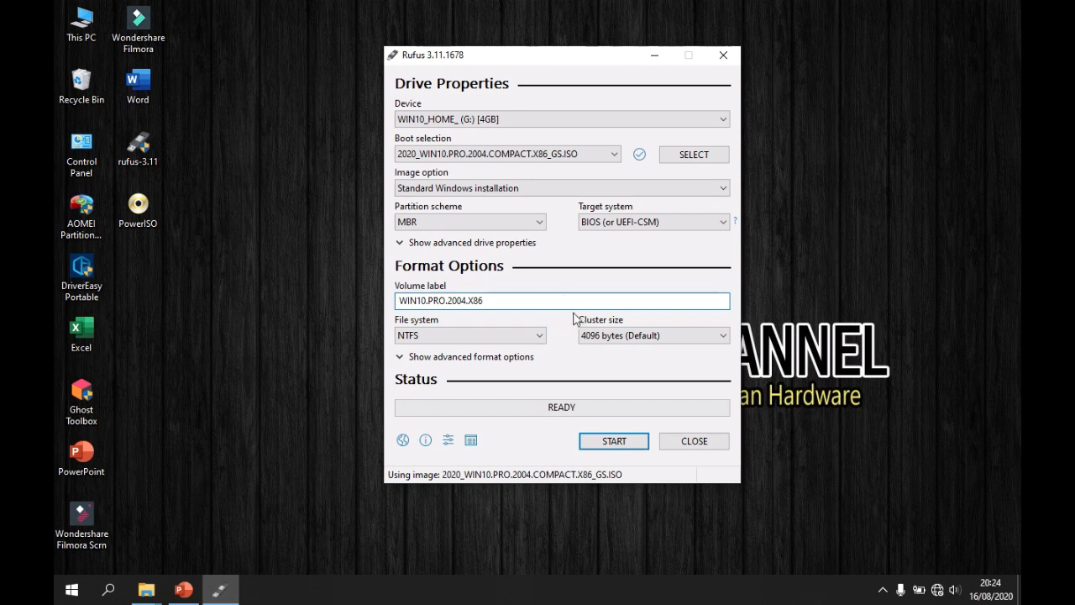
# Start writing the ISO image to the USB drive and accept erasing all data on it
pyautogui.click(596, 442)
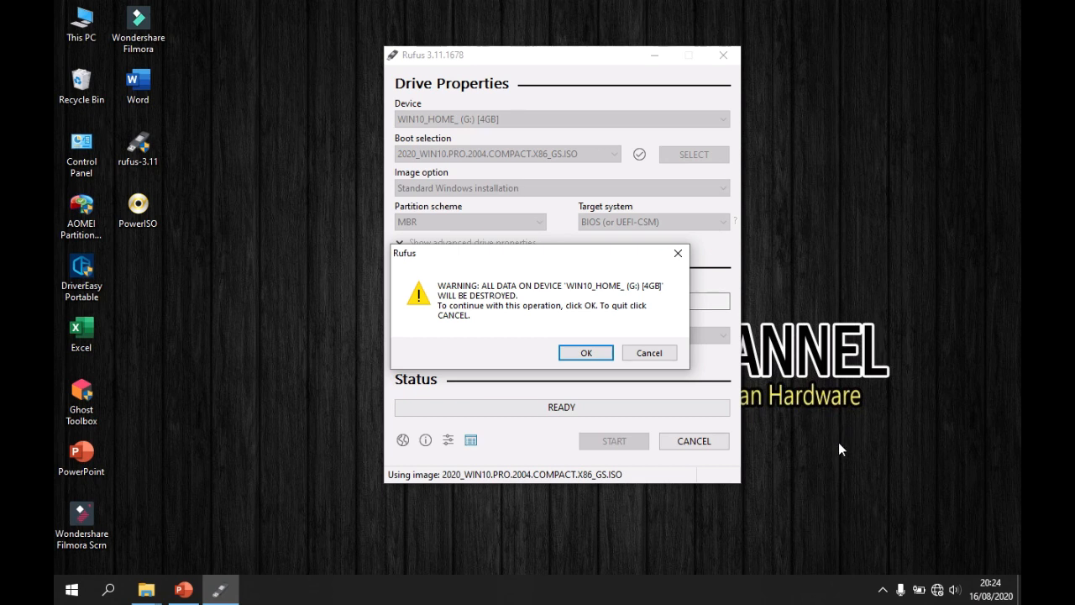
pyautogui.click(587, 351)
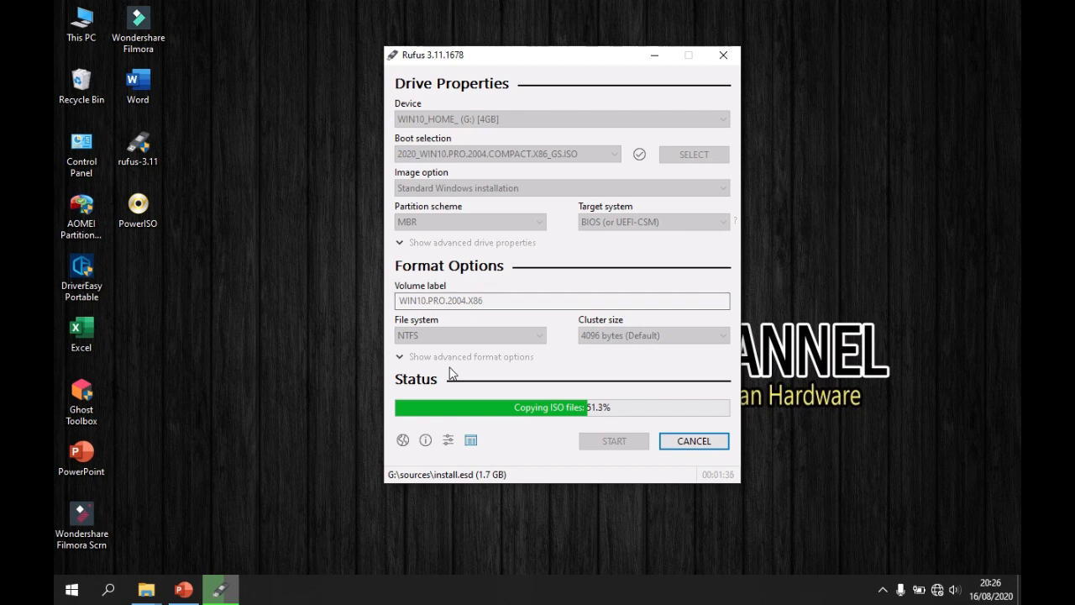
# Move the Rufus window aside, examine the computer's system properties for the Windows edition and system type, and close them
pyautogui.moveTo(542, 61); pyautogui.dragTo(773, 60)
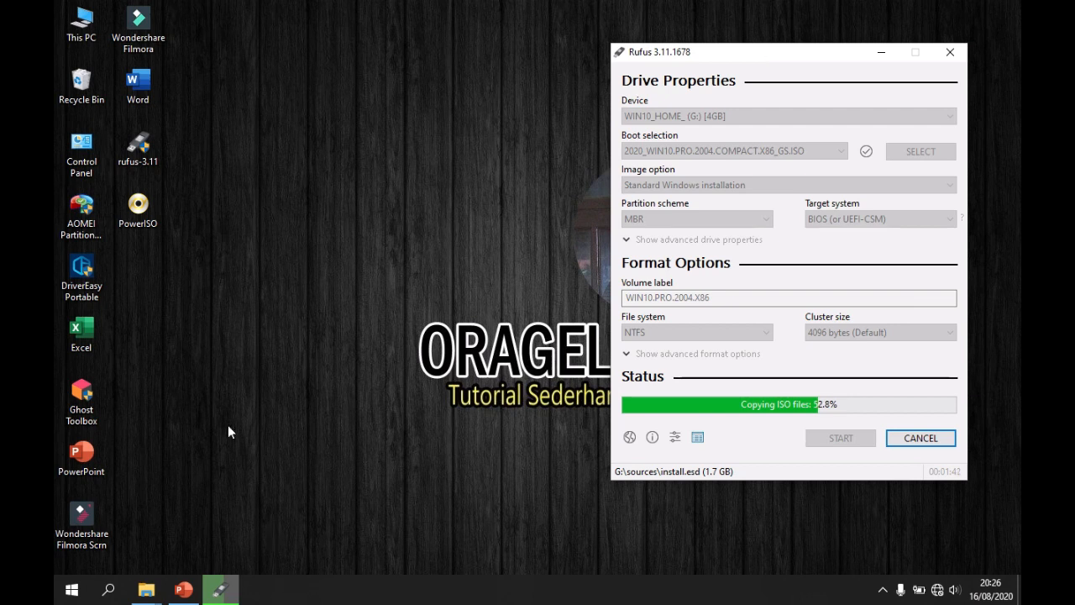
pyautogui.rightClick(90, 28)
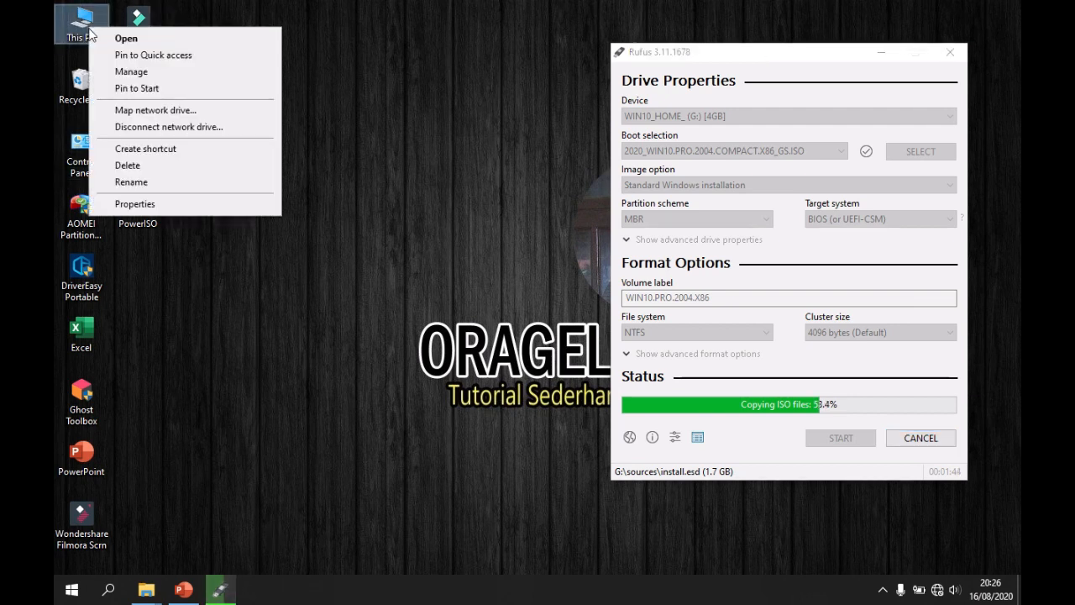
pyautogui.click(200, 205)
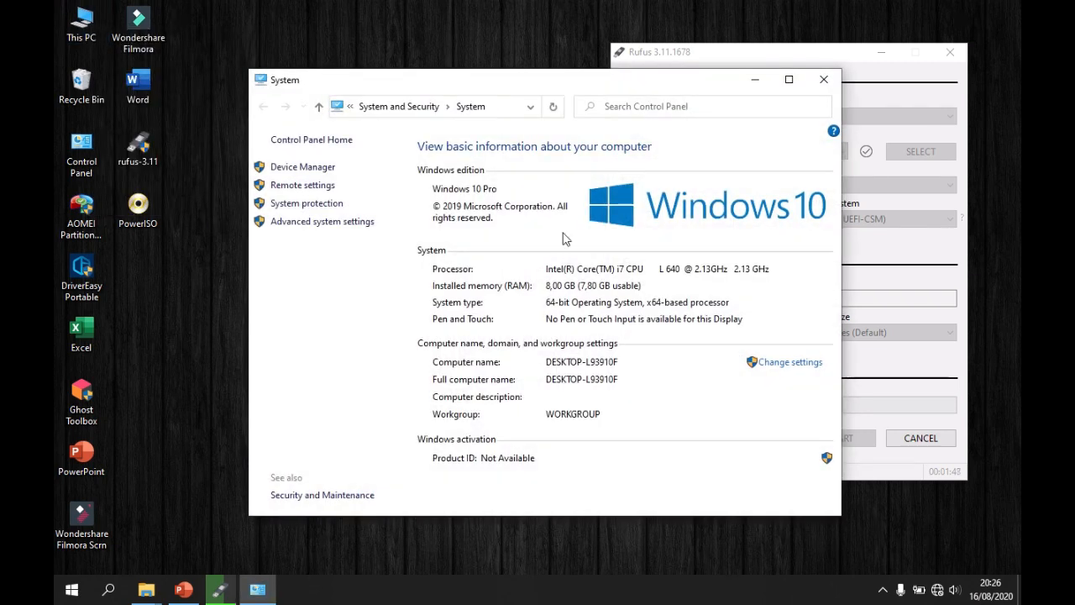
pyautogui.moveTo(548, 86); pyautogui.dragTo(450, 57)
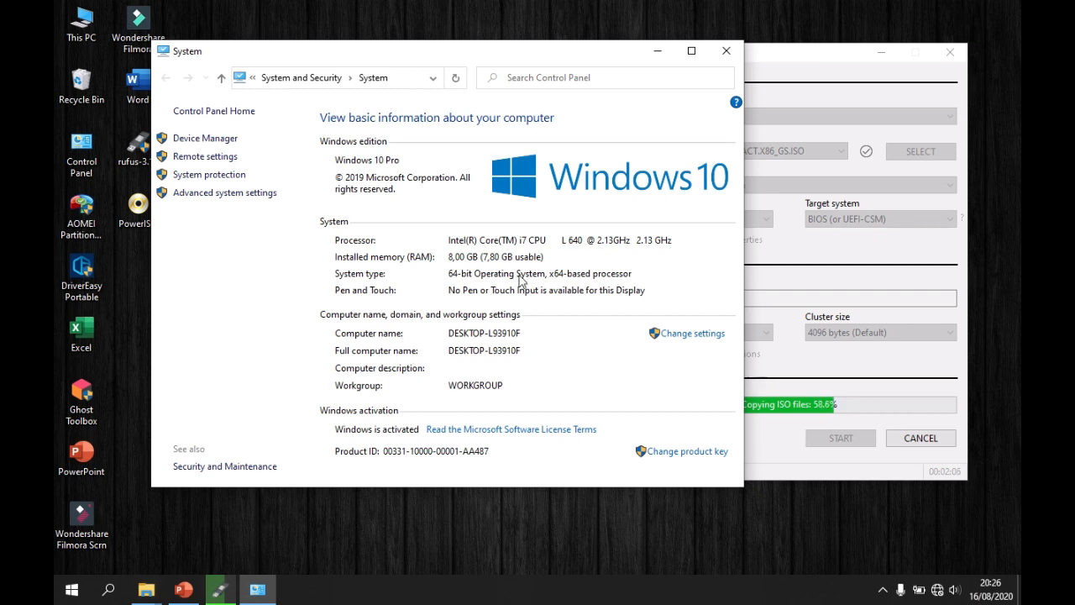
pyautogui.click(774, 58)
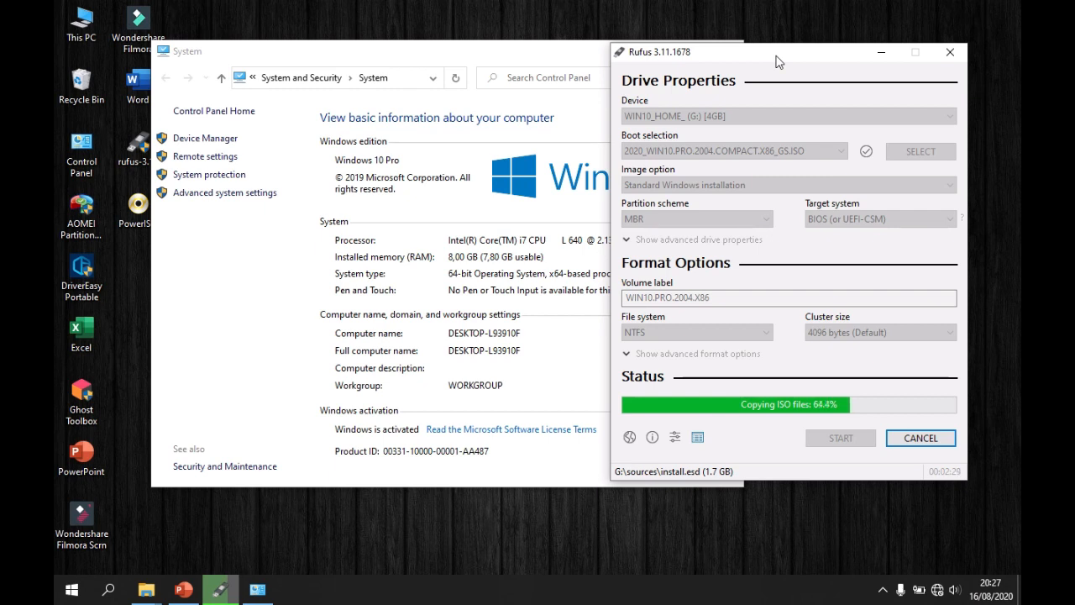
pyautogui.click(553, 61)
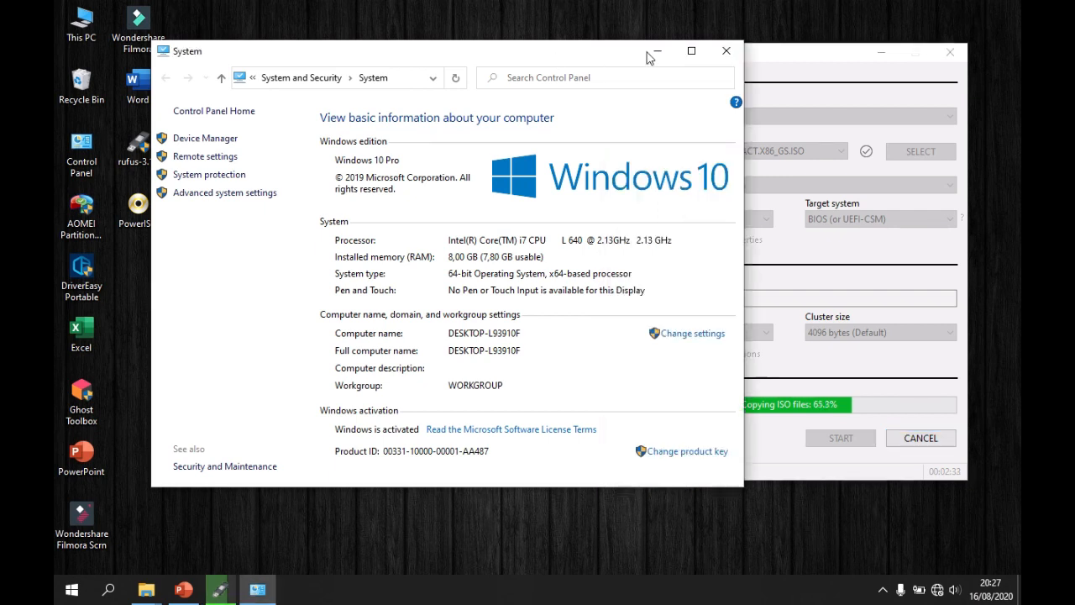
pyautogui.click(724, 54)
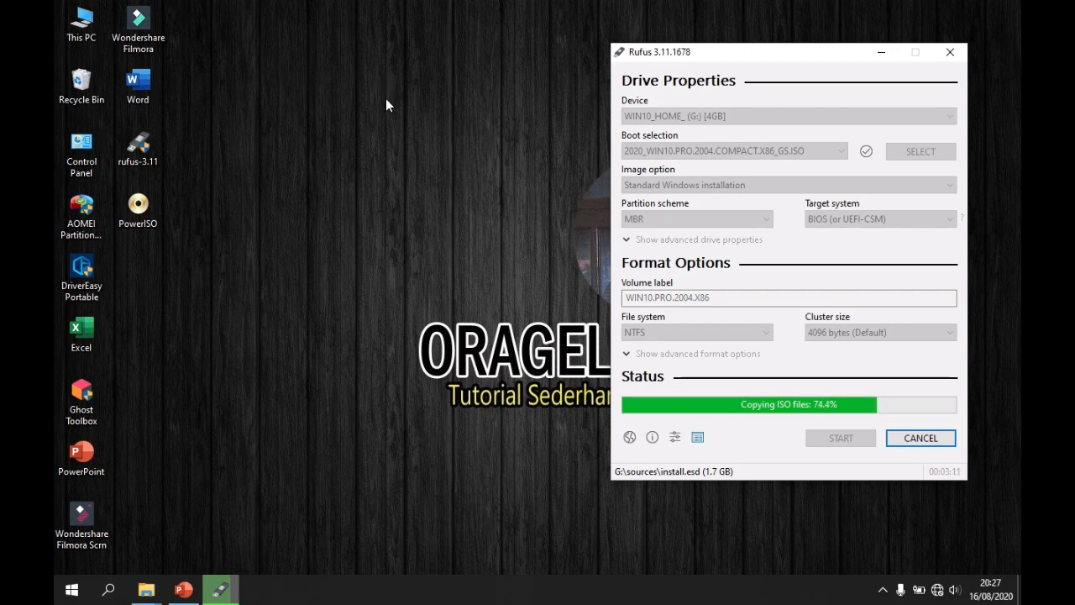
# View the WINDOWS 10 SL GHOST SEPCTRE folder in a window resized to fit beside Rufus, and minimize it
pyautogui.click(147, 590)
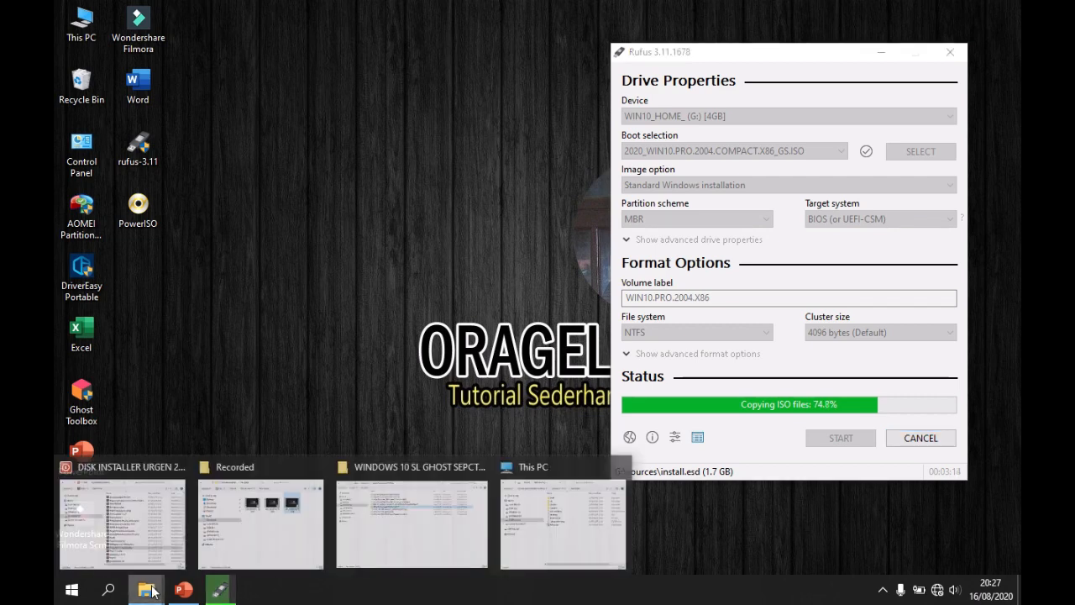
pyautogui.click(374, 536)
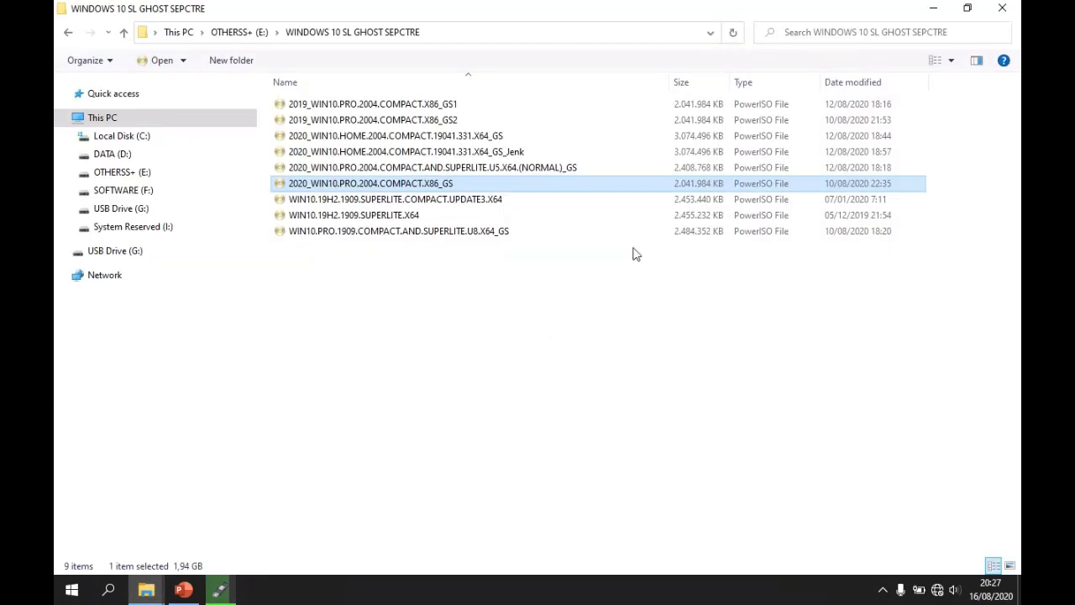
pyautogui.click(968, 15)
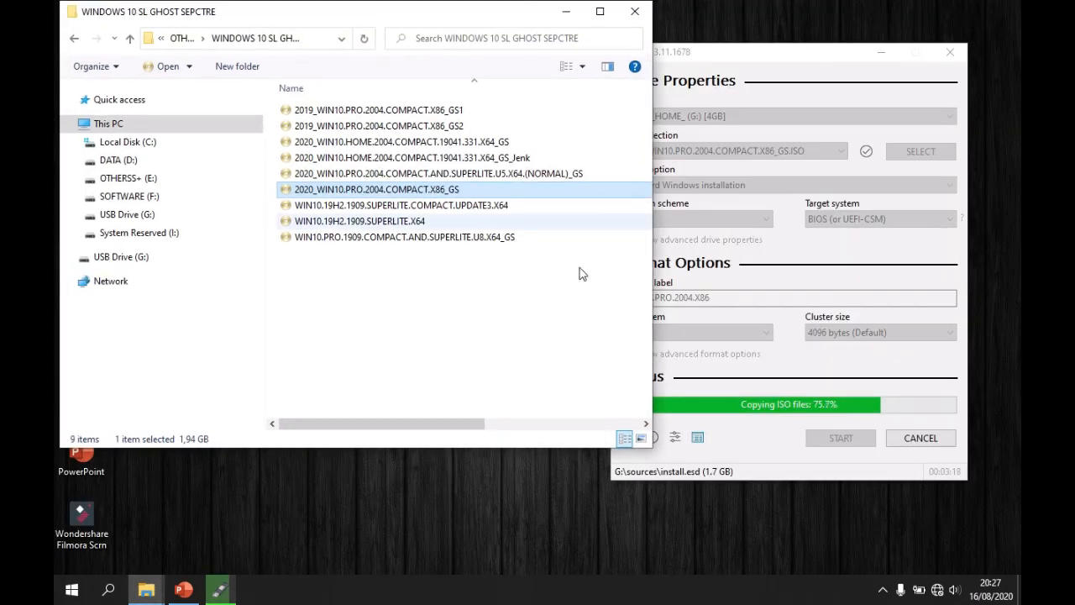
pyautogui.moveTo(422, 454); pyautogui.dragTo(409, 568)
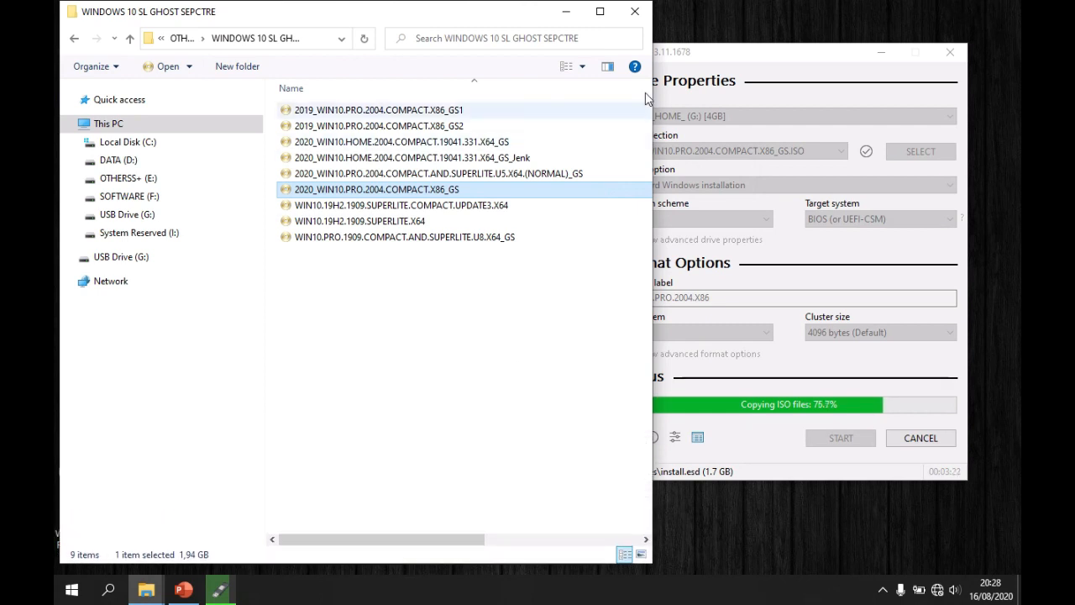
pyautogui.moveTo(654, 110); pyautogui.dragTo(597, 111)
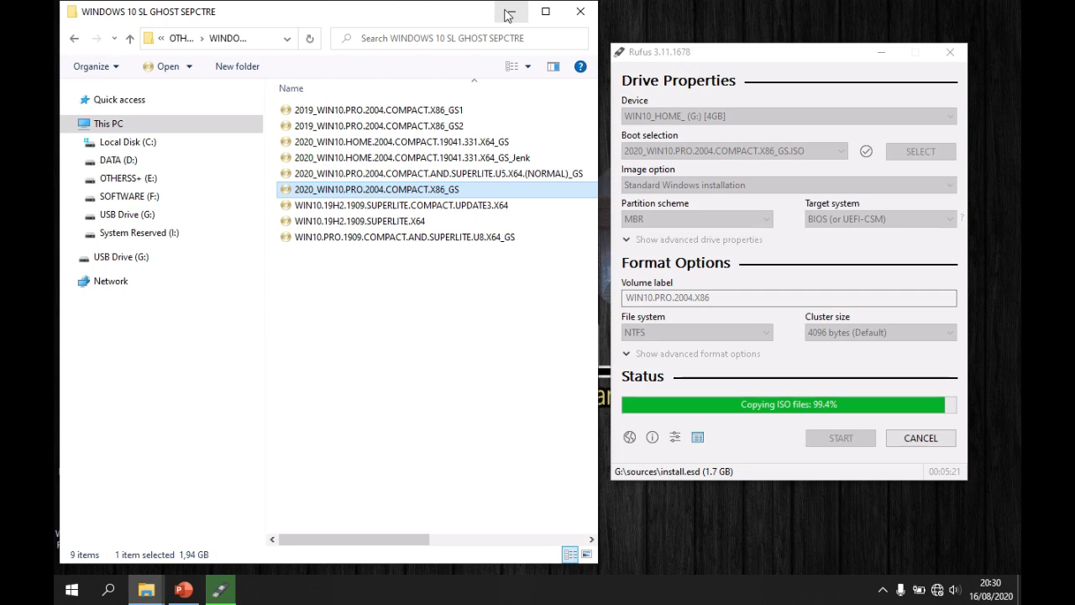
pyautogui.click(508, 15)
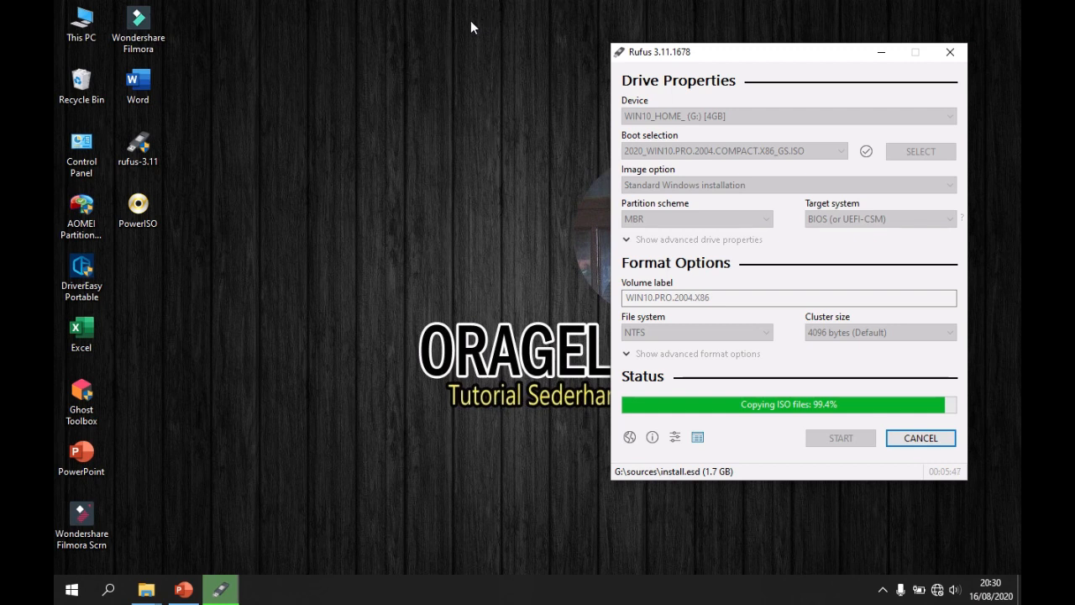
# Launch PowerISO as administrator and move its window toward the upper part of the desktop
pyautogui.click(152, 214)
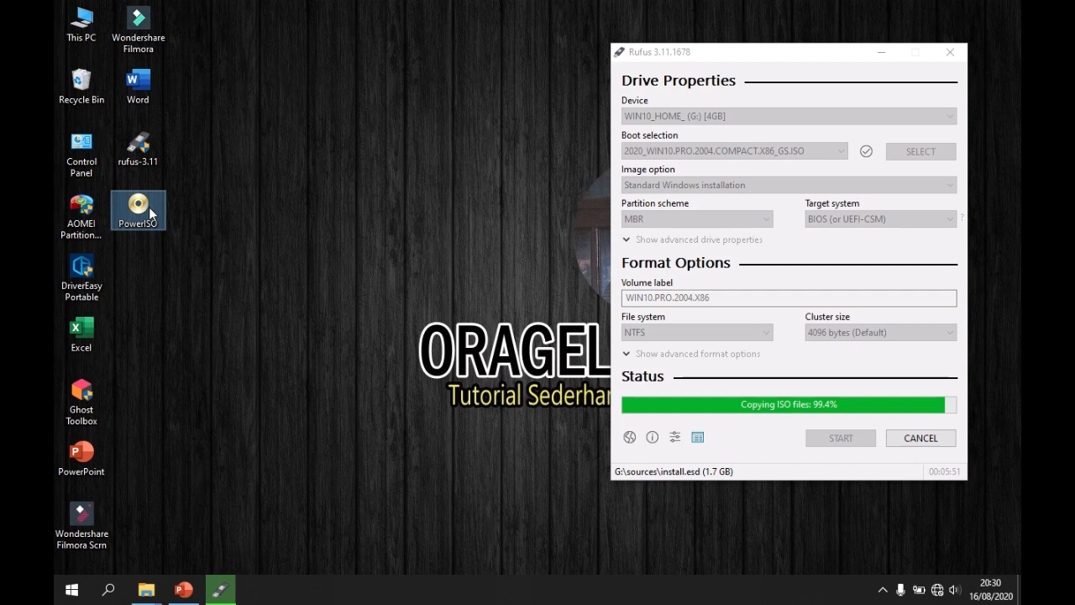
pyautogui.rightClick(152, 214)
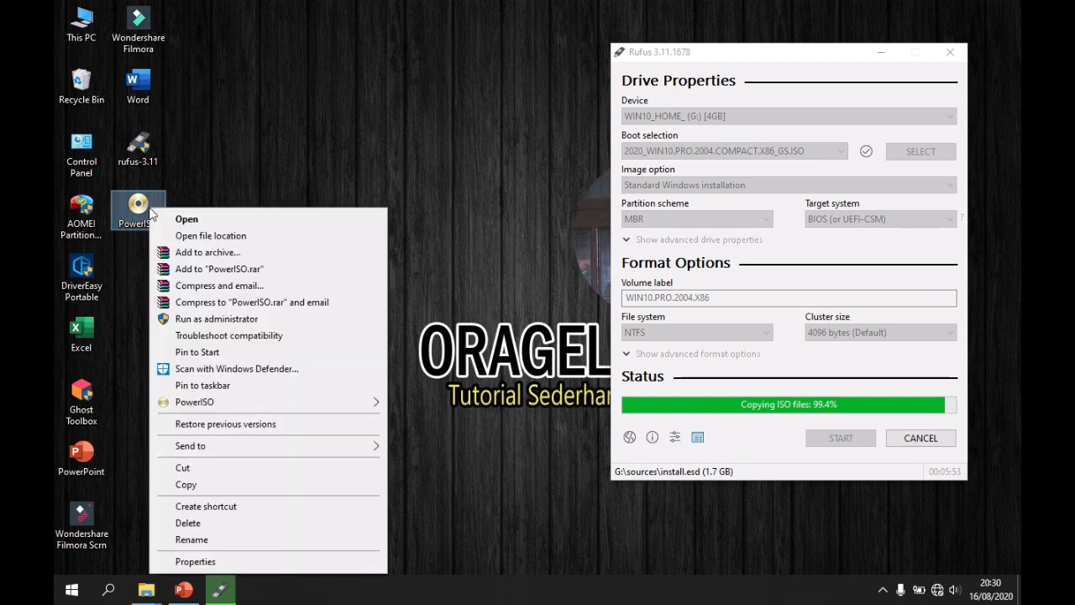
pyautogui.click(192, 318)
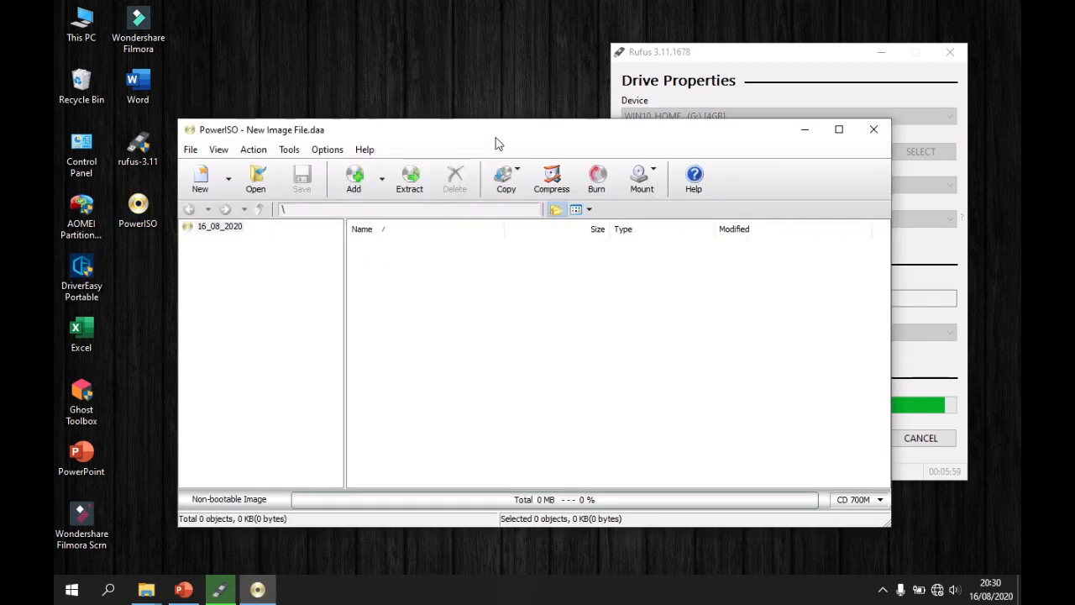
pyautogui.moveTo(493, 137); pyautogui.dragTo(444, 63)
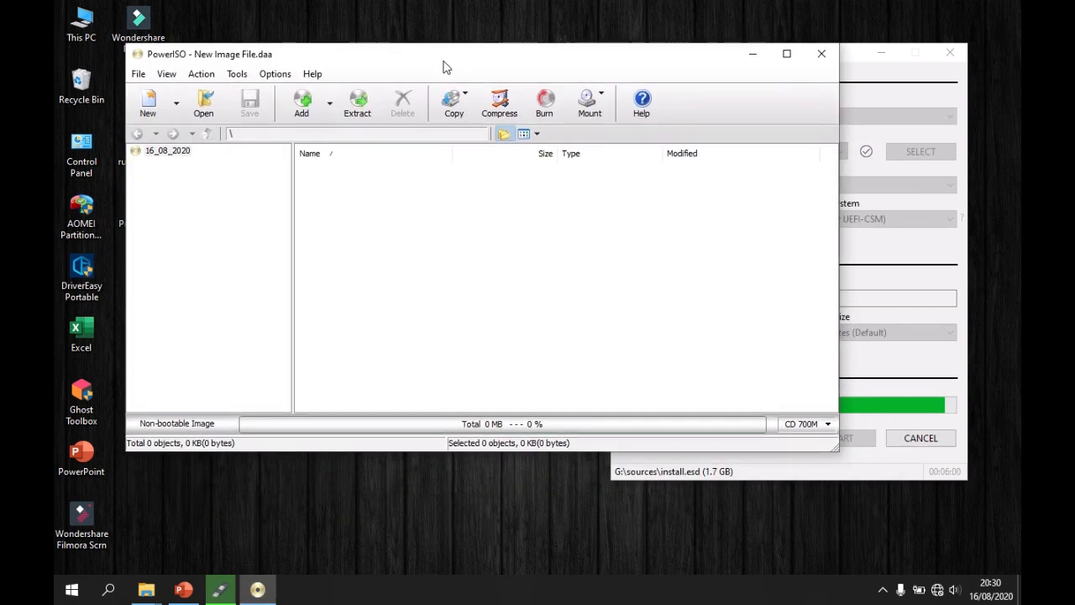
# Check the copying progress in Rufus, and narrow the PowerISO window so it fits beside the Rufus window
pyautogui.click(859, 79)
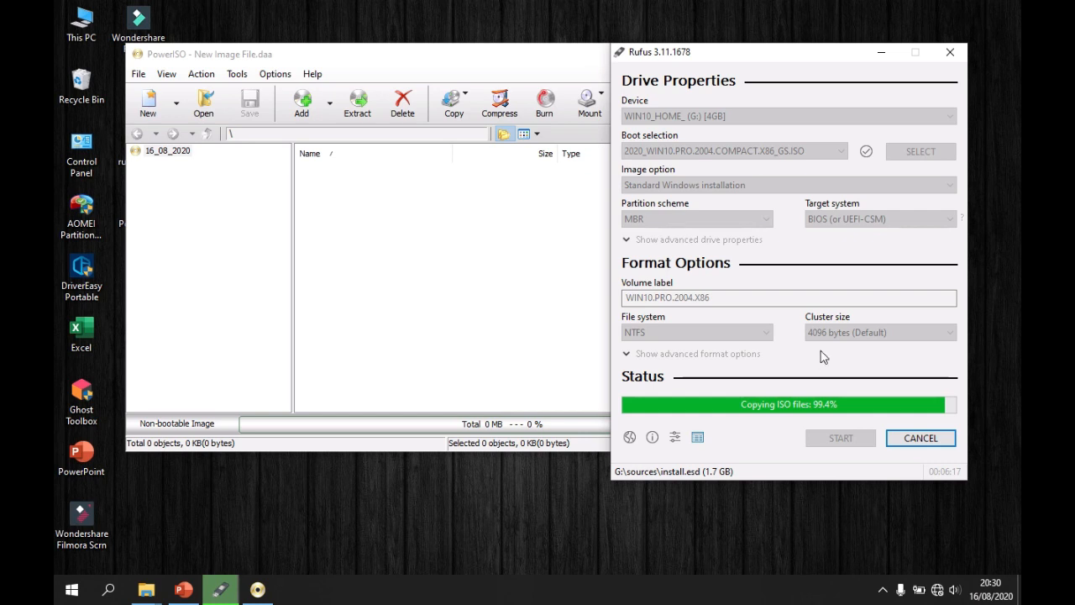
pyautogui.click(475, 67)
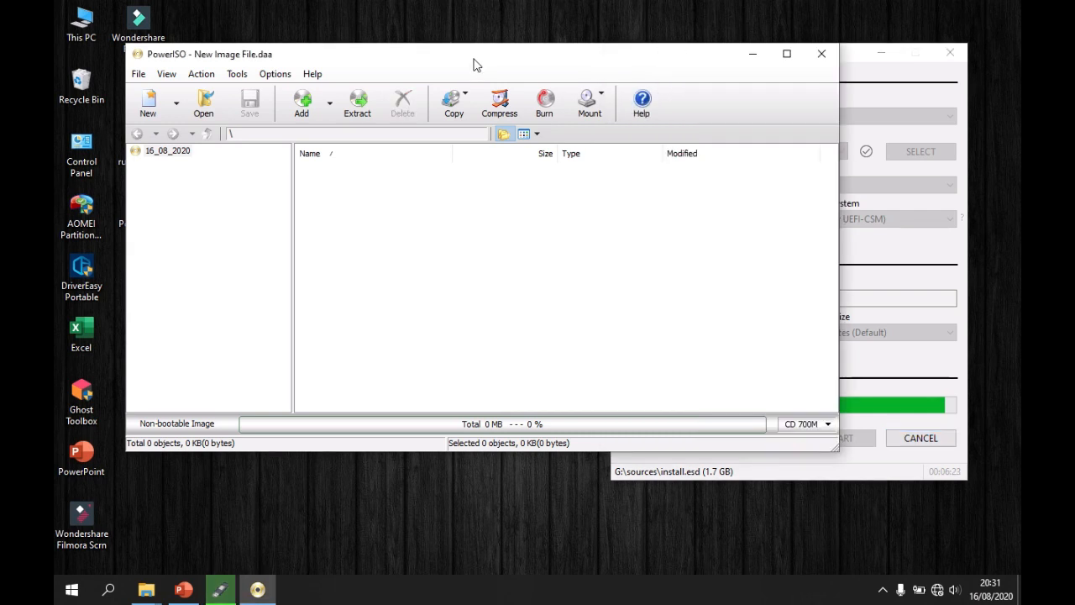
pyautogui.moveTo(839, 165); pyautogui.dragTo(588, 181)
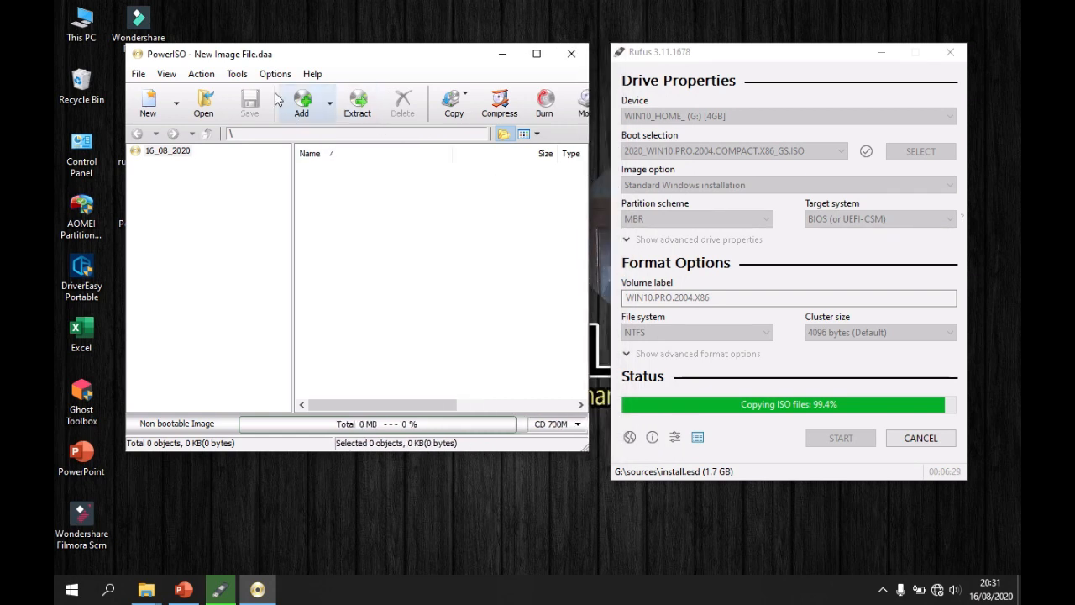
# Return to Rufus and close it once the ISO is written to the USB drive, keeping PowerISO open
pyautogui.click(238, 75)
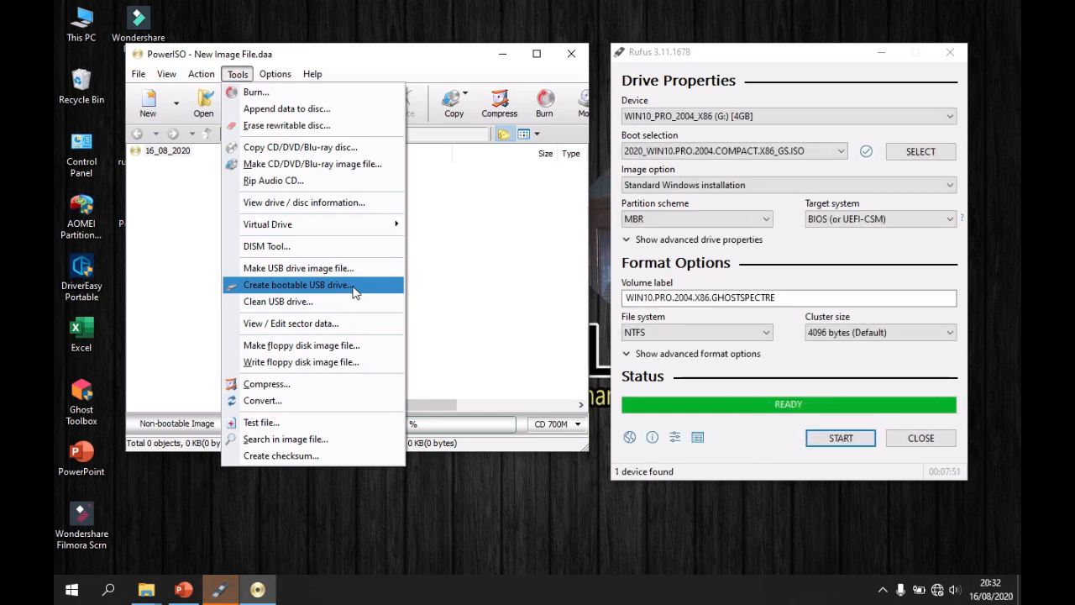
pyautogui.click(440, 61)
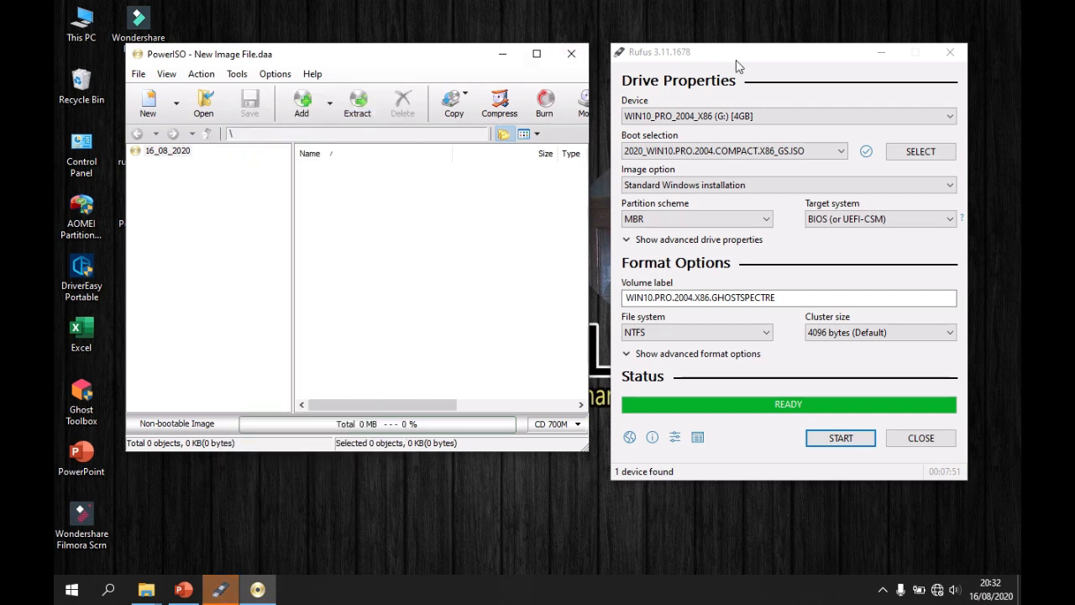
pyautogui.click(767, 72)
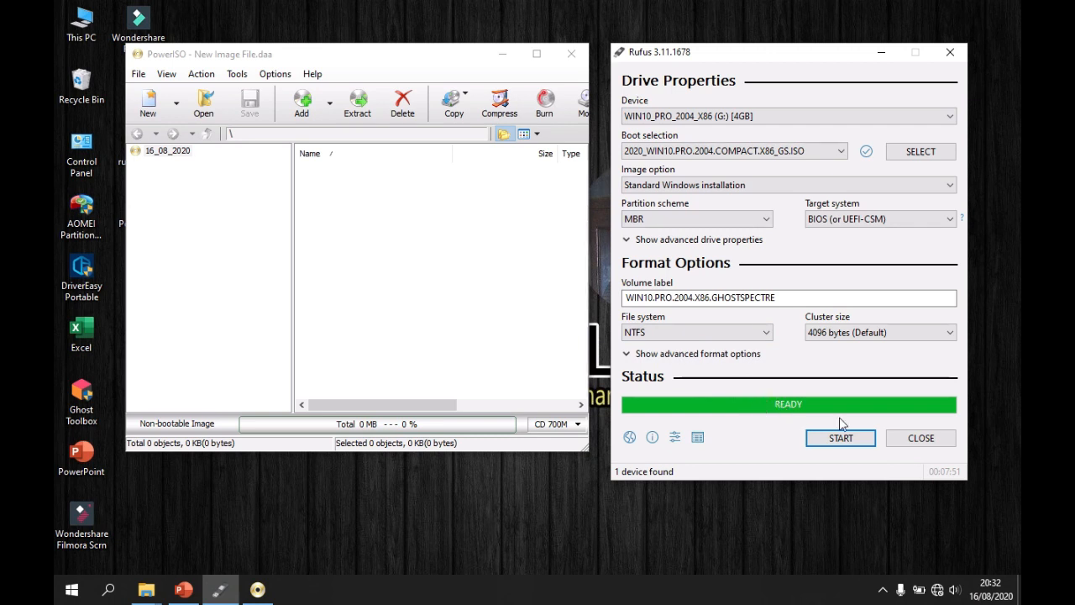
pyautogui.click(922, 439)
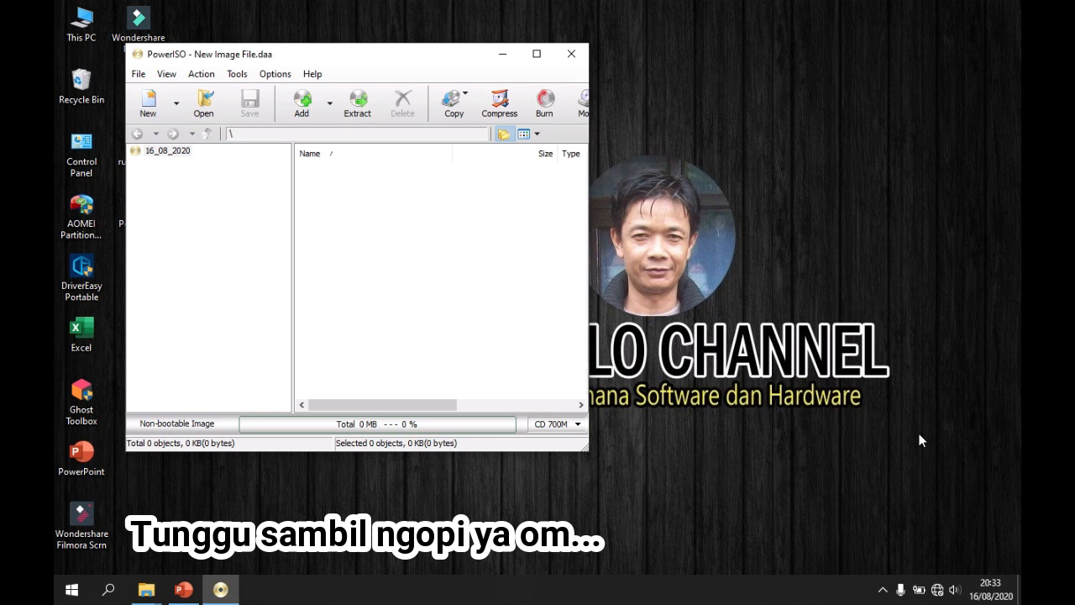
# Set up a bootable USB drive in PowerISO with 2020_WIN10.PRO.2004.COMPACT.X86_GS from WINDOWS 10 SL GHOST SEPCTRE on drive E: as the image file
pyautogui.click(240, 75)
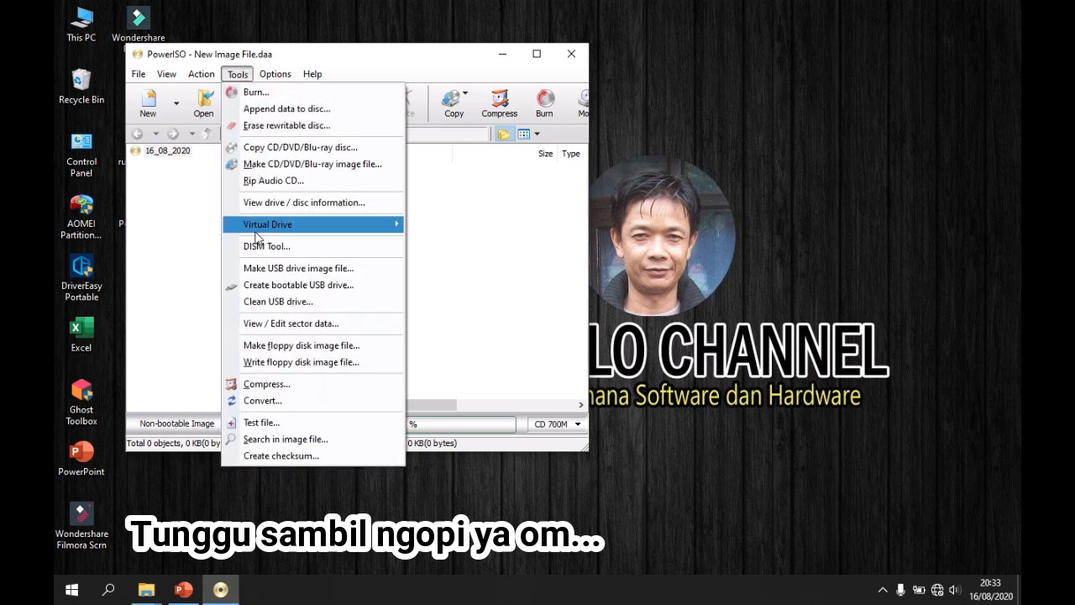
pyautogui.click(276, 286)
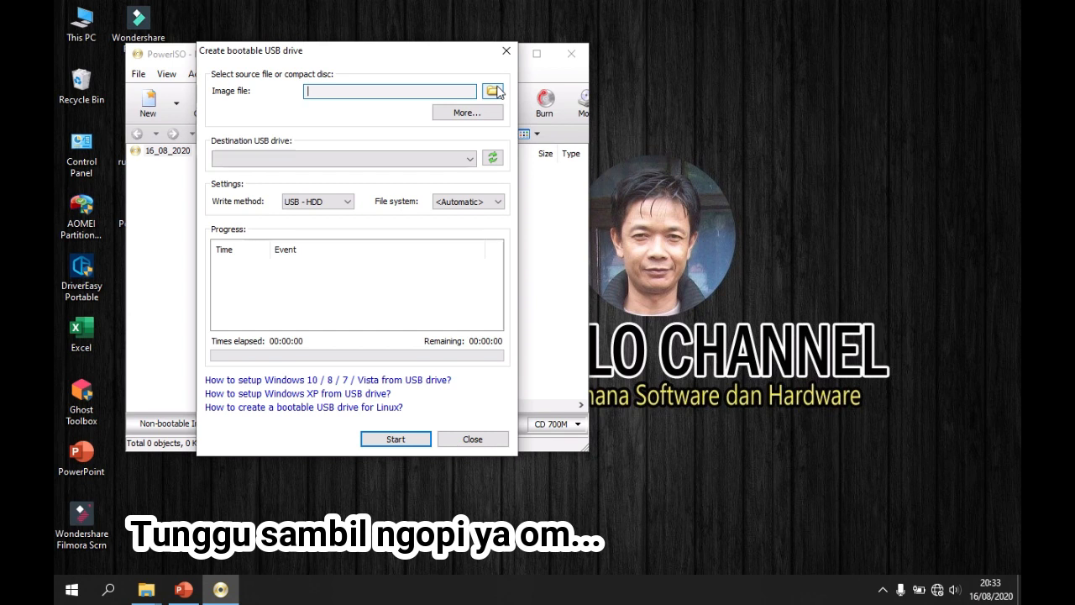
pyautogui.click(494, 91)
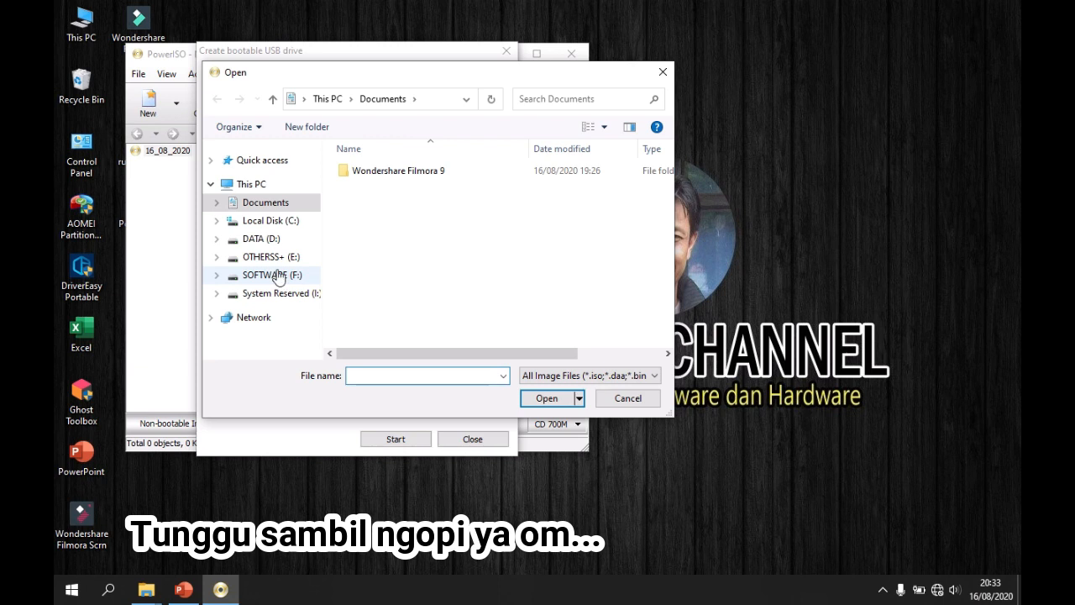
pyautogui.click(319, 265)
pyautogui.moveTo(668, 180); pyautogui.dragTo(668, 259)
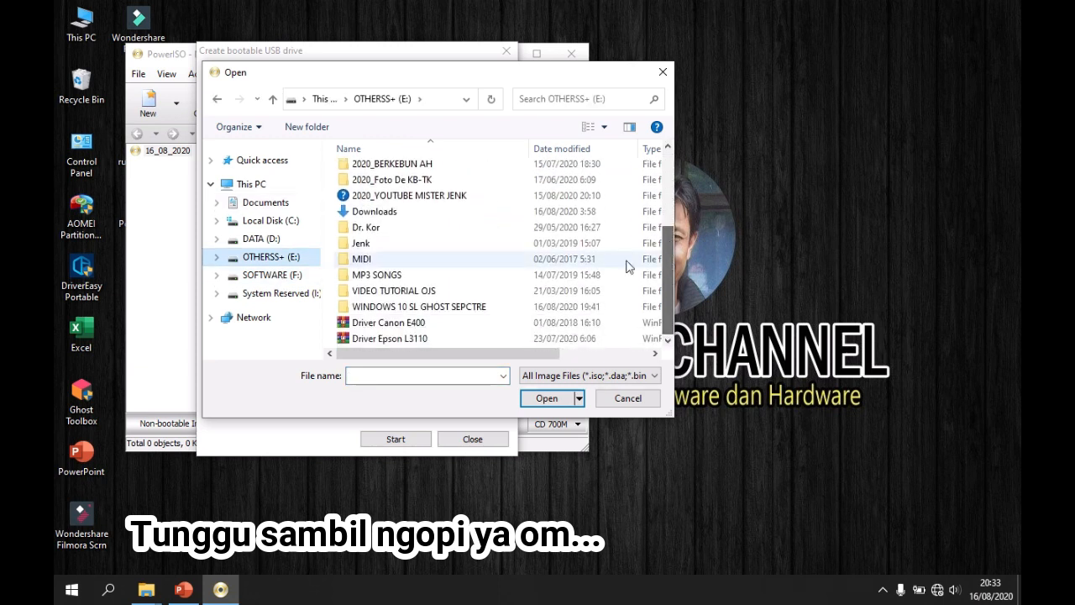
pyautogui.doubleClick(428, 306)
pyautogui.click(428, 249)
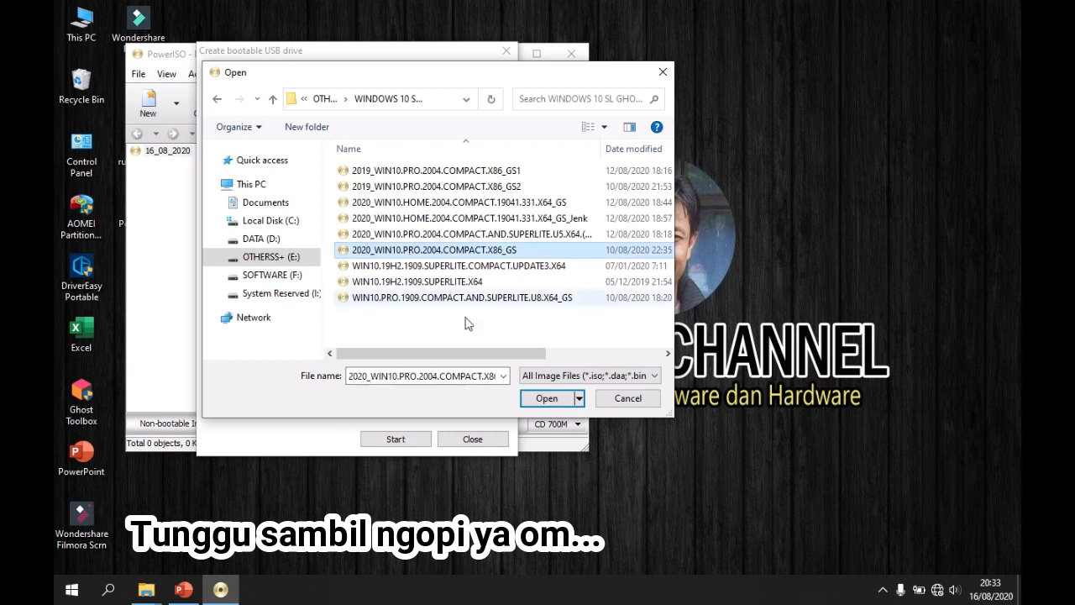
pyautogui.click(529, 399)
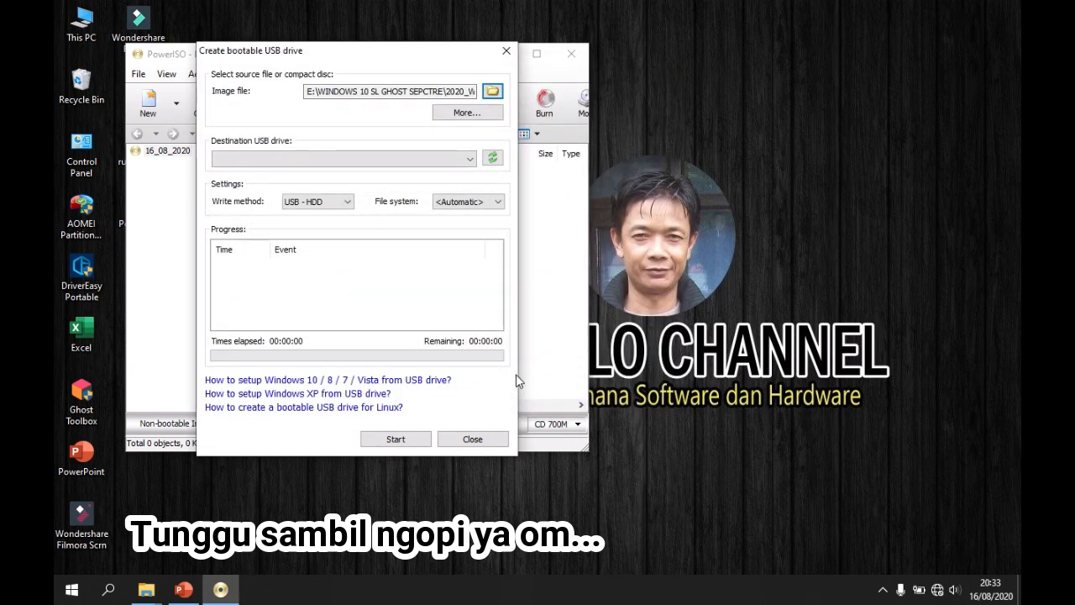
# Check the destination USB drive choices, and close the bootable USB setup and PowerISO without starting the write
pyautogui.click(470, 159)
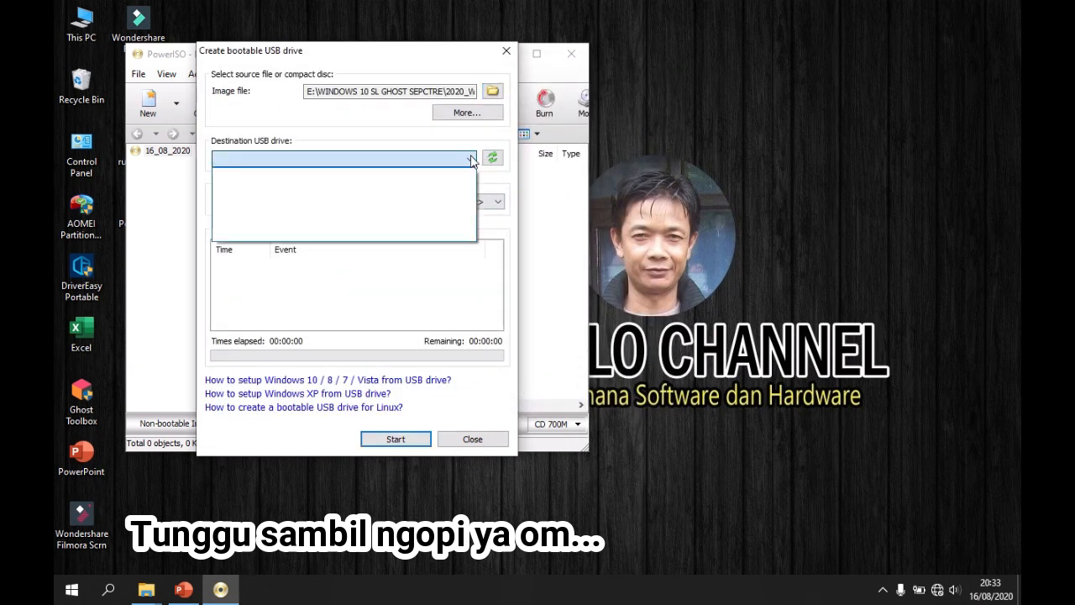
pyautogui.click(427, 144)
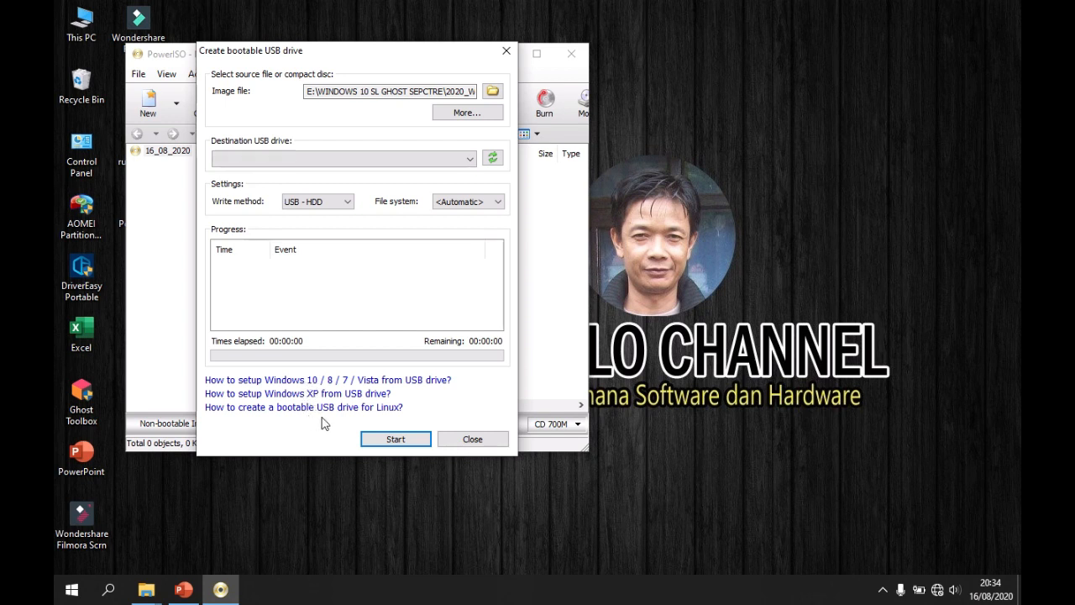
pyautogui.click(458, 439)
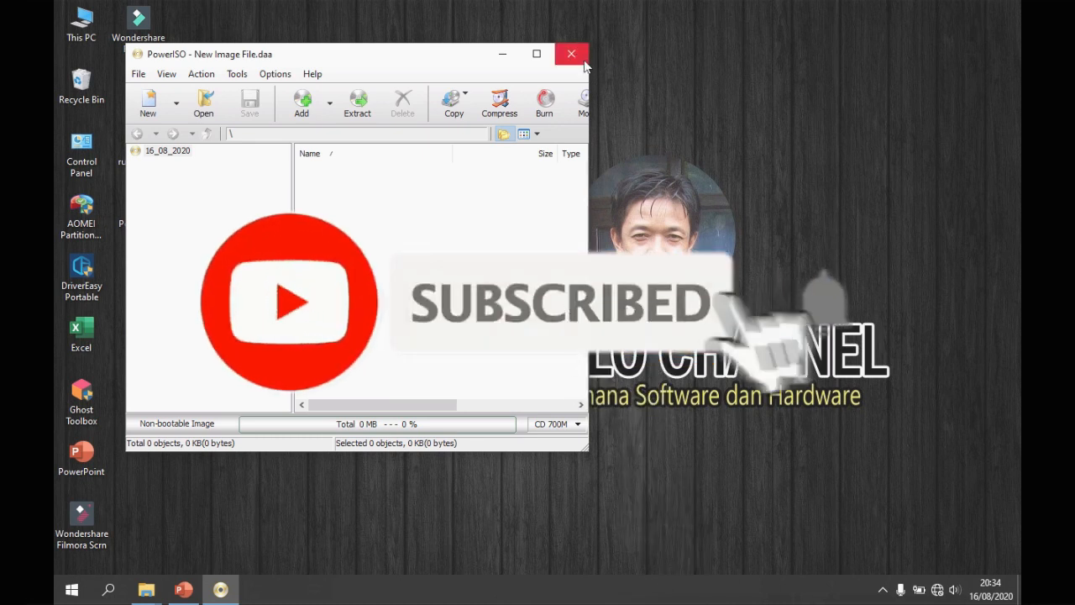
pyautogui.click(578, 56)
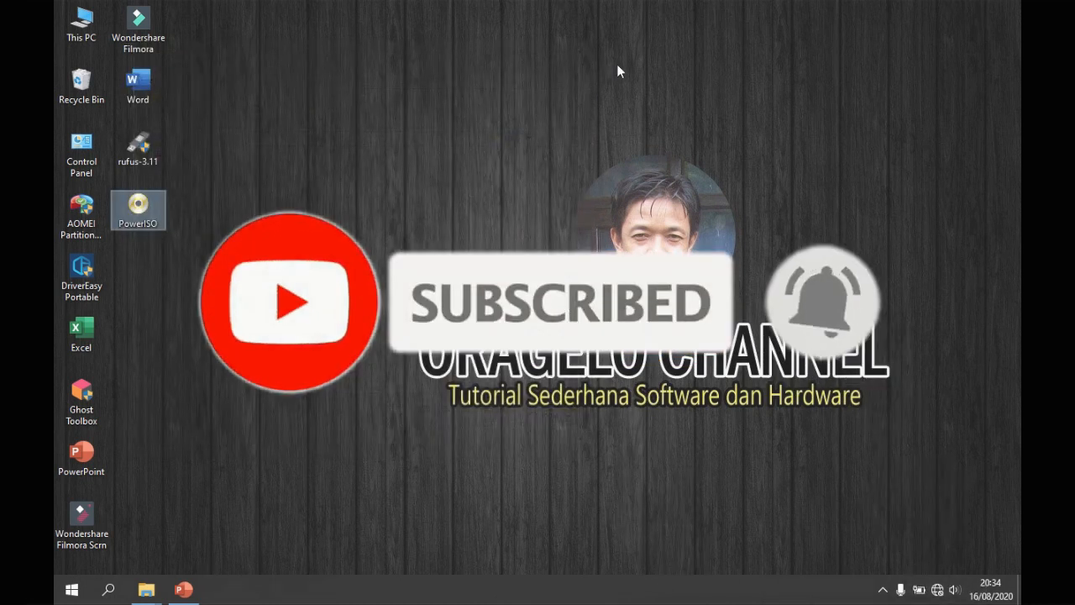